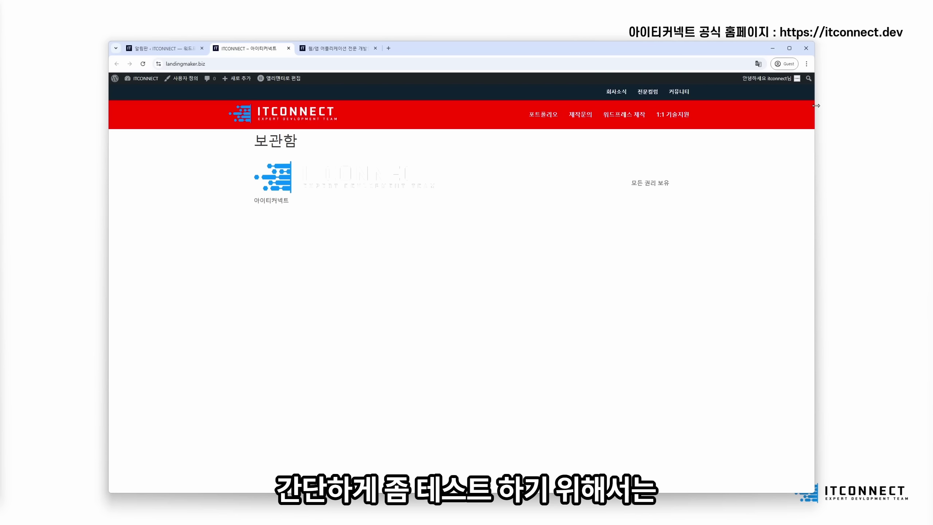
Step: Check the site's header and both hamburger menus at a narrow mobile browser width, and restore the wide window
left_click_drag(815, 105, 288, 118)
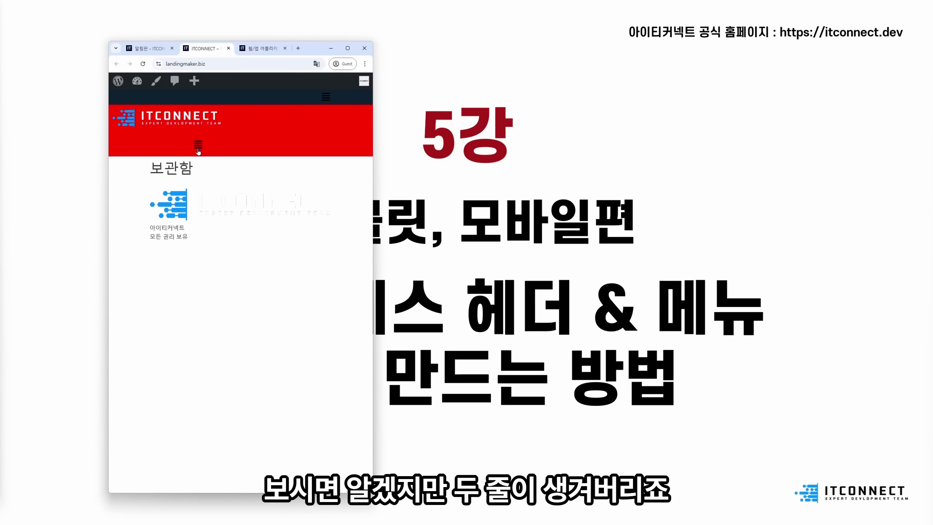
left_click(198, 151)
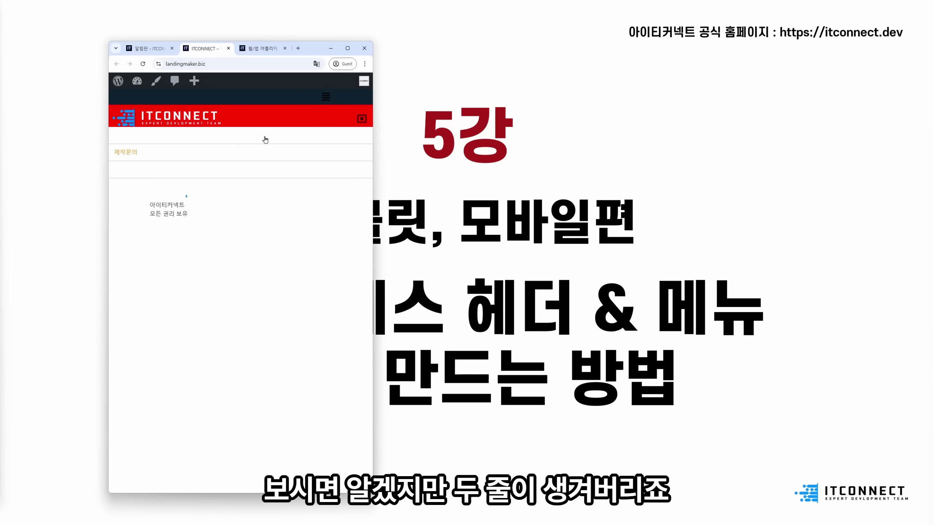
left_click(326, 97)
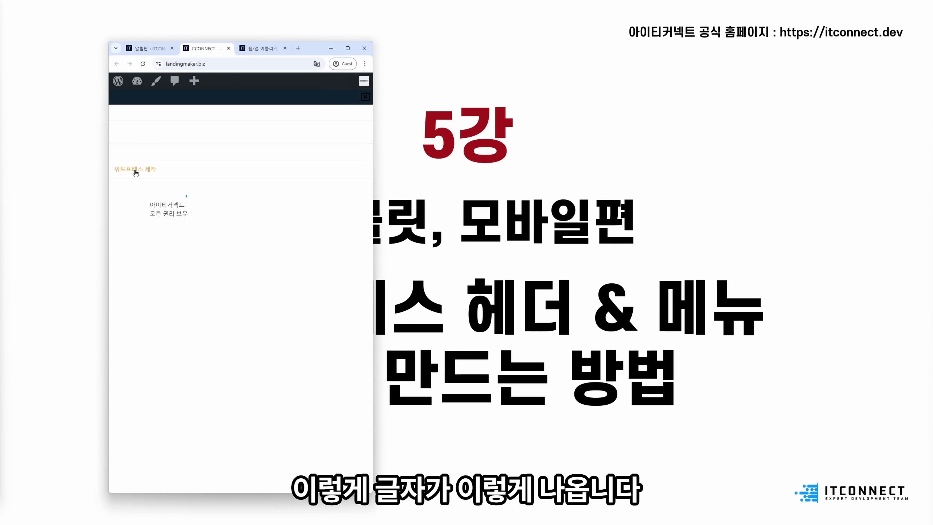
left_click(363, 97)
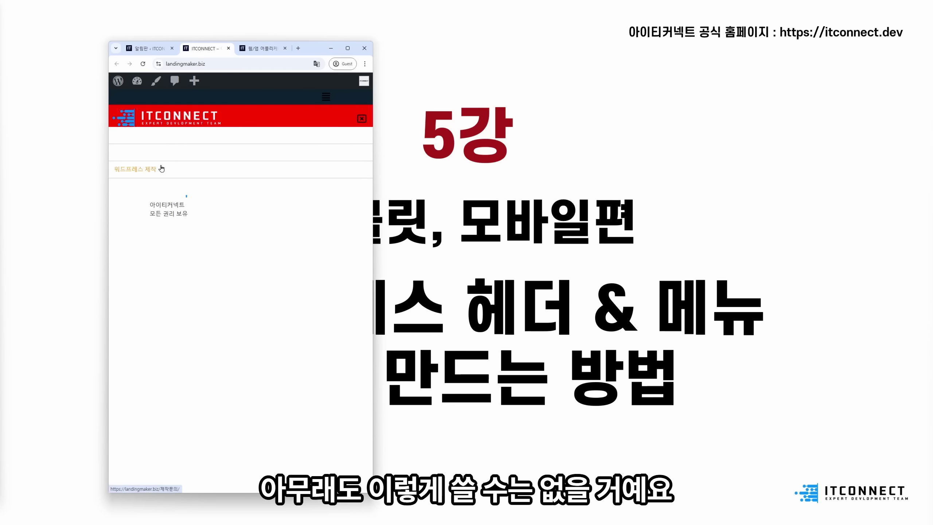
left_click(361, 116)
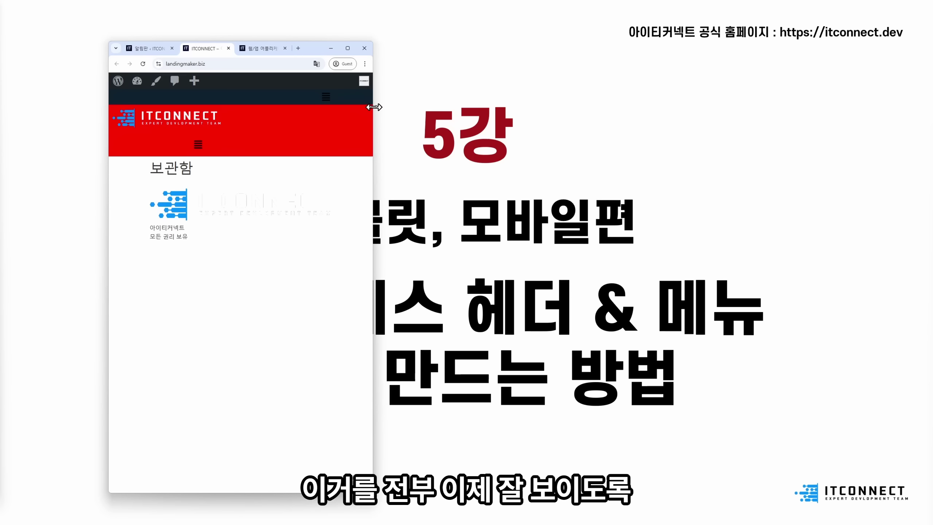
left_click_drag(373, 106, 820, 132)
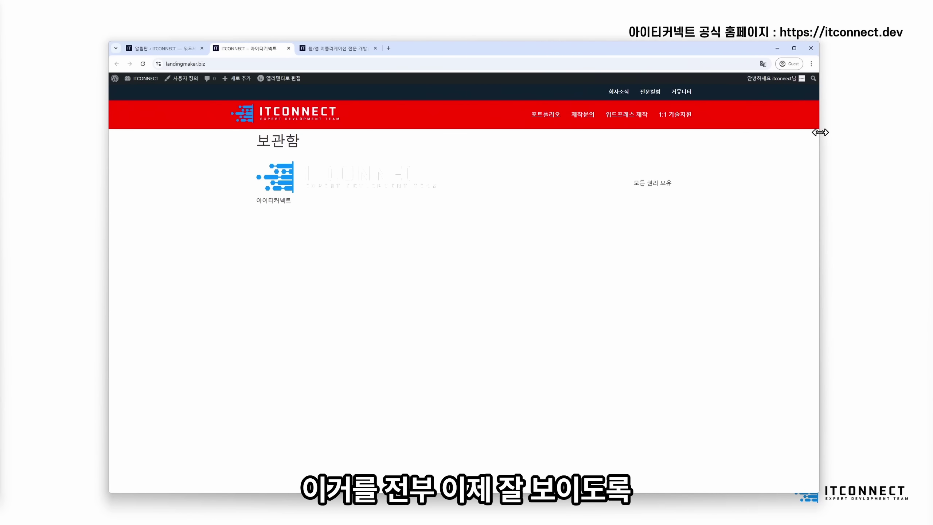
Step: Open the Header template from UAE's Header & Footer Builder for editing in Elementor
left_click(161, 48)
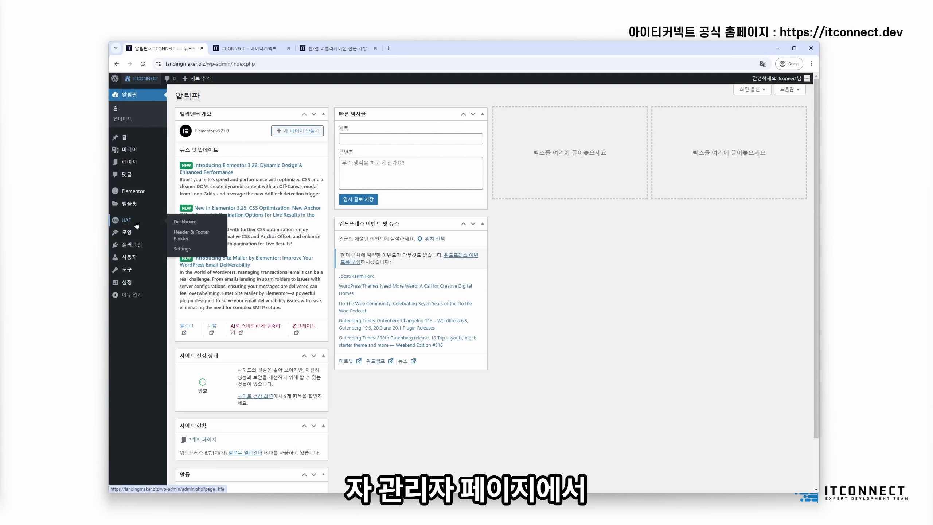
mouse_move(132, 224)
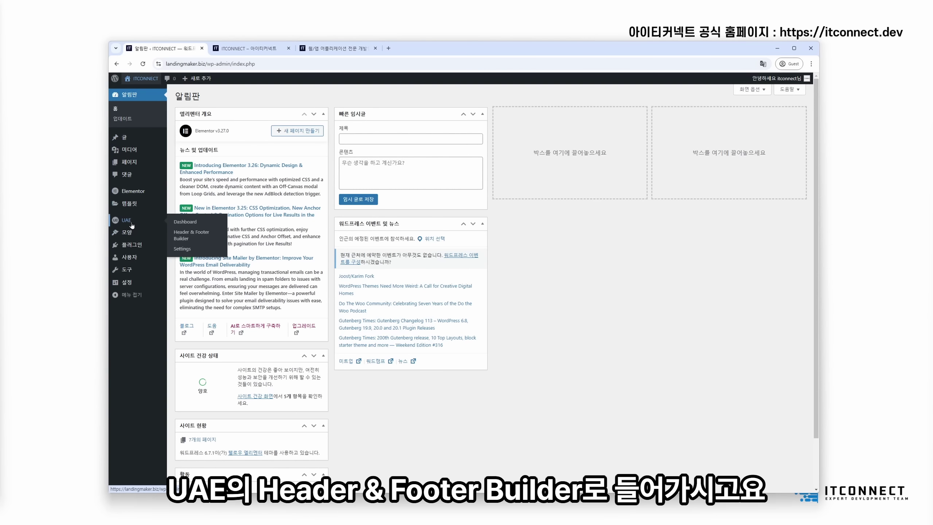
left_click(198, 237)
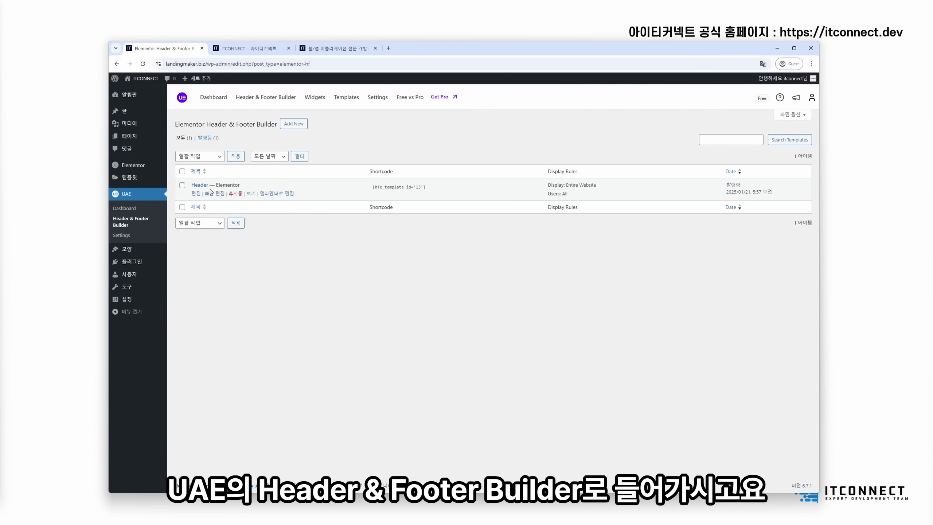
left_click(285, 197)
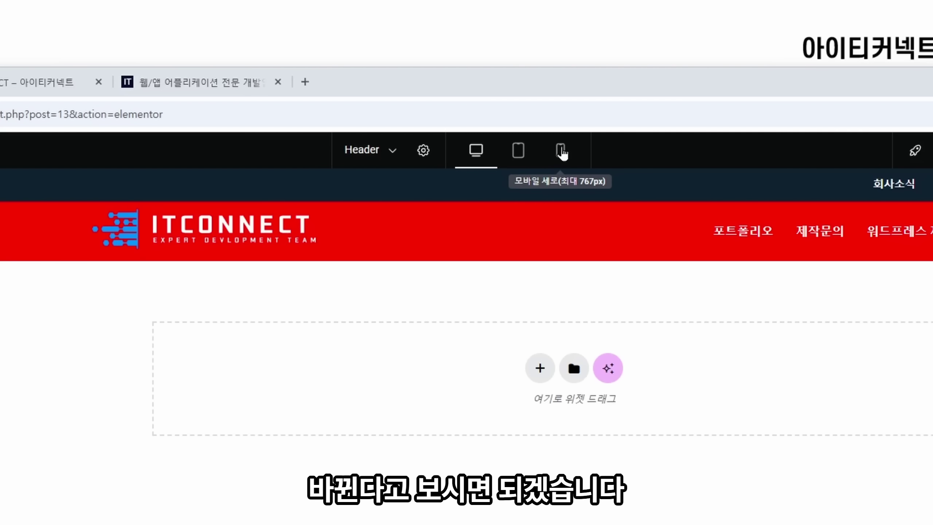
Step: In the tablet preview, set the main navigation menu's responsive breakpoint to Mobile (768px)
left_click(561, 150)
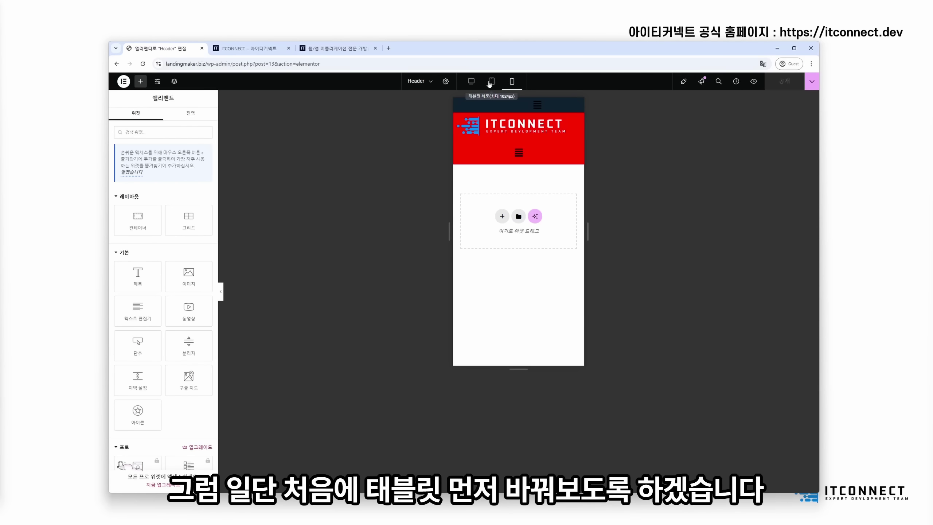
left_click(518, 150)
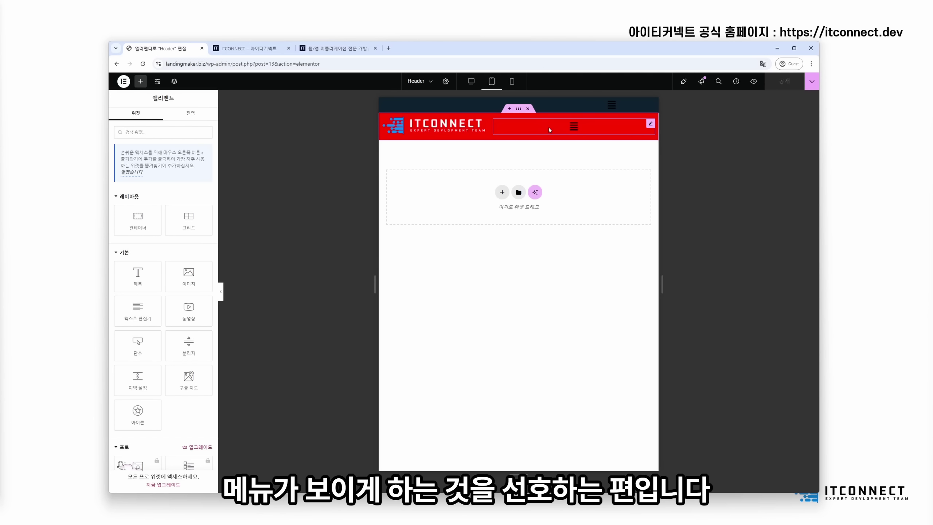
left_click(651, 126)
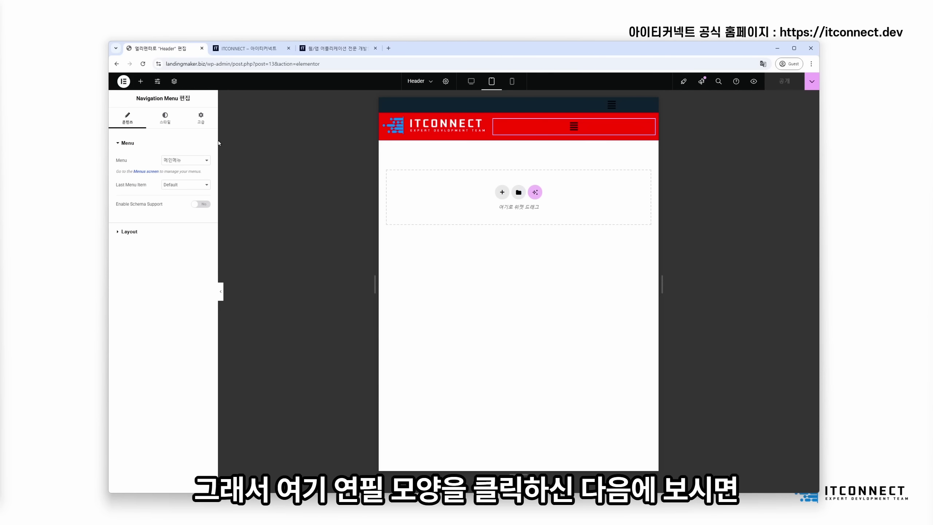
left_click(137, 234)
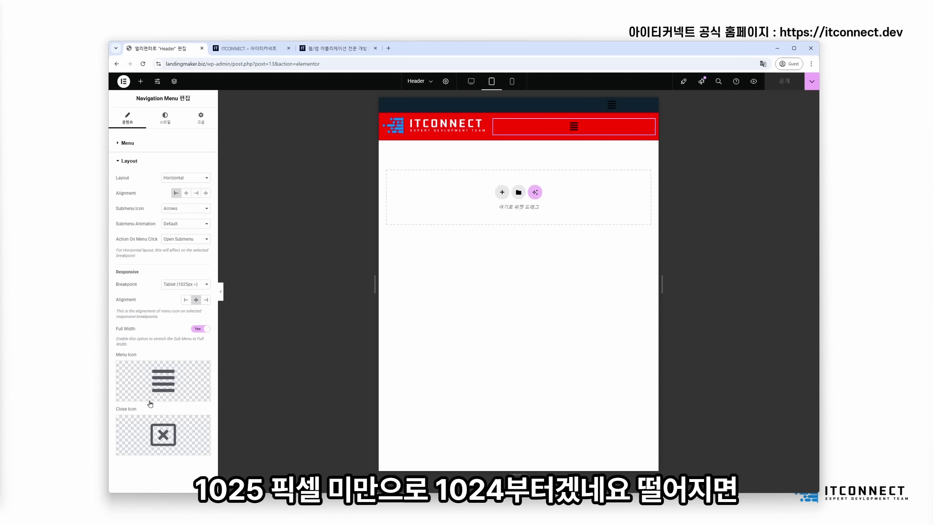
mouse_move(171, 398)
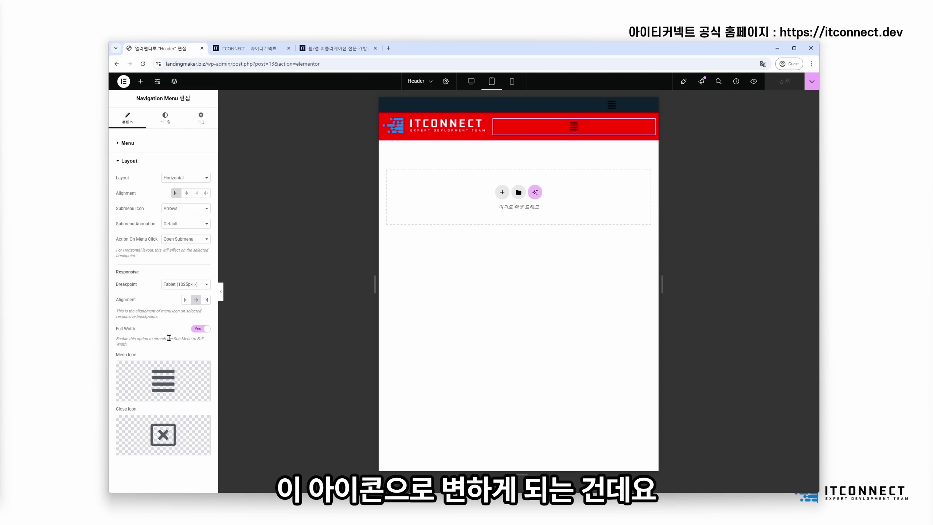
left_click(188, 285)
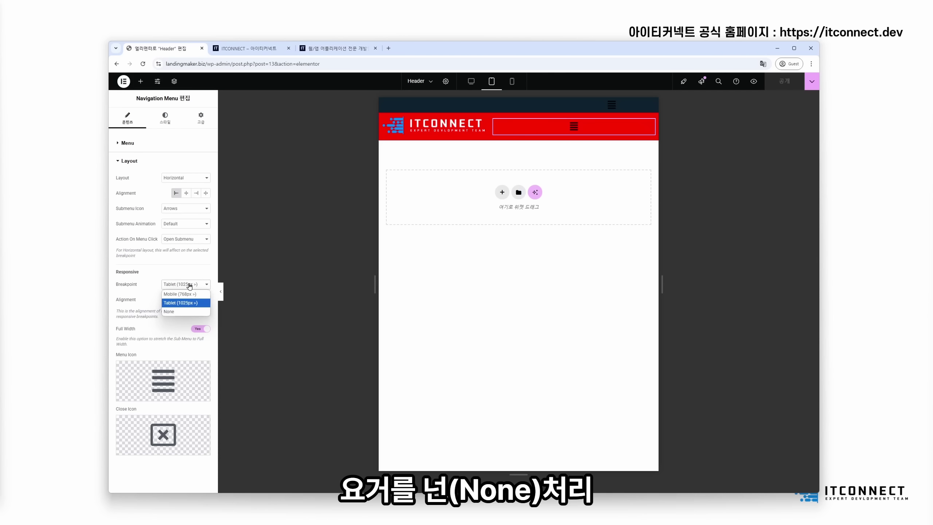
left_click(175, 312)
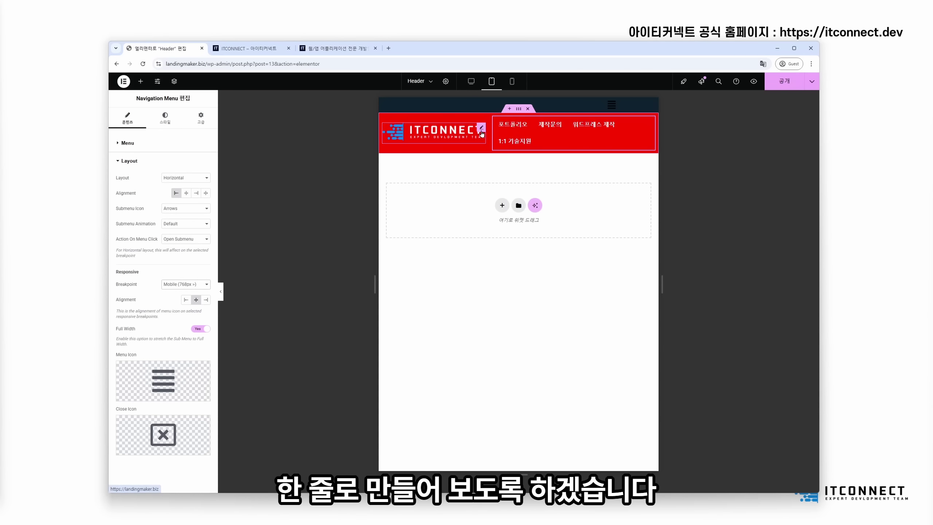
Step: Give the site logo a custom width of 30% for the tablet layout
left_click(482, 129)
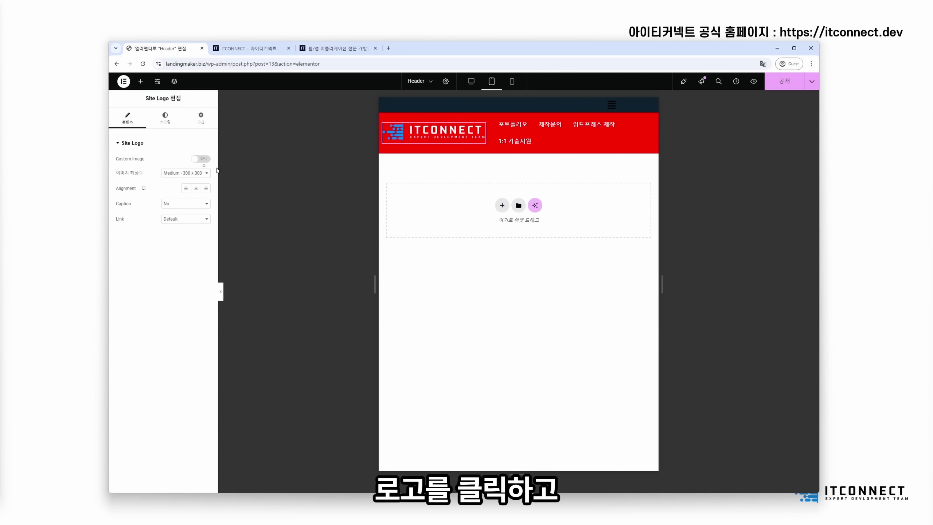
left_click(201, 117)
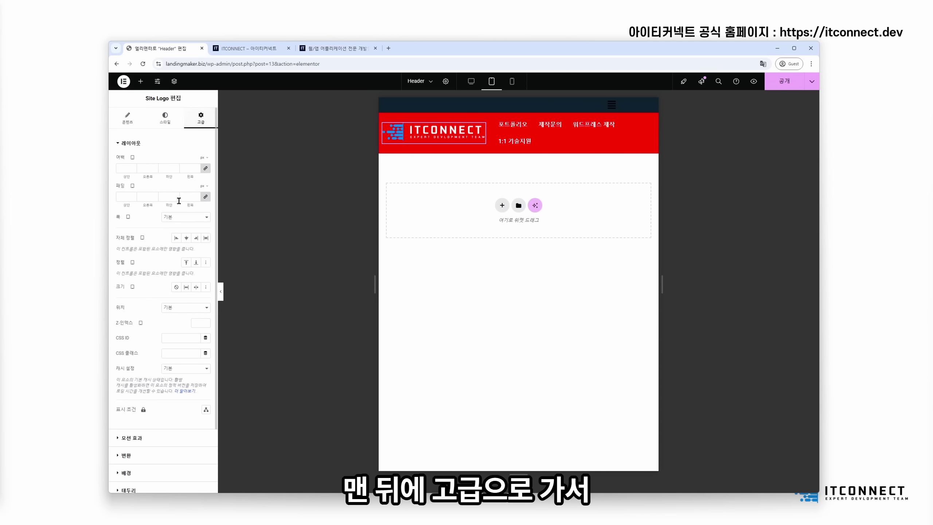
left_click(178, 217)
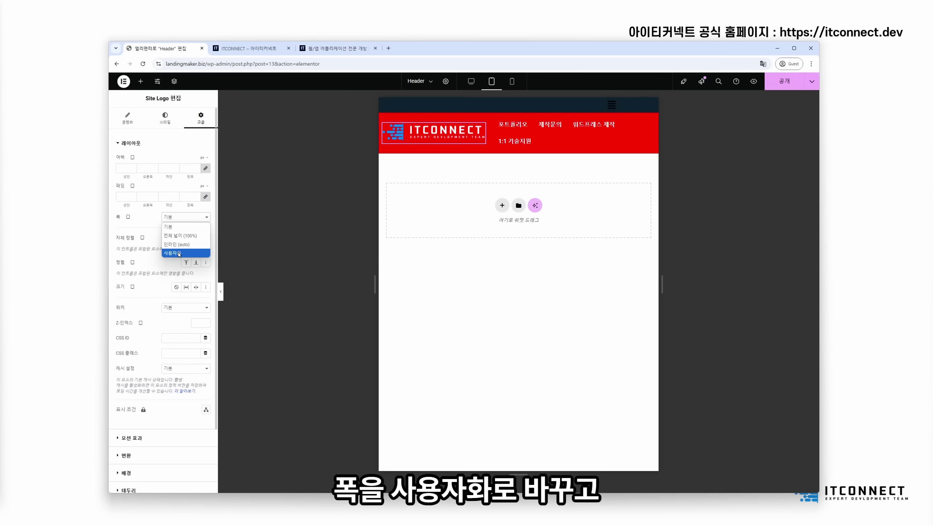
left_click(179, 253)
left_click(204, 229)
left_click(203, 236)
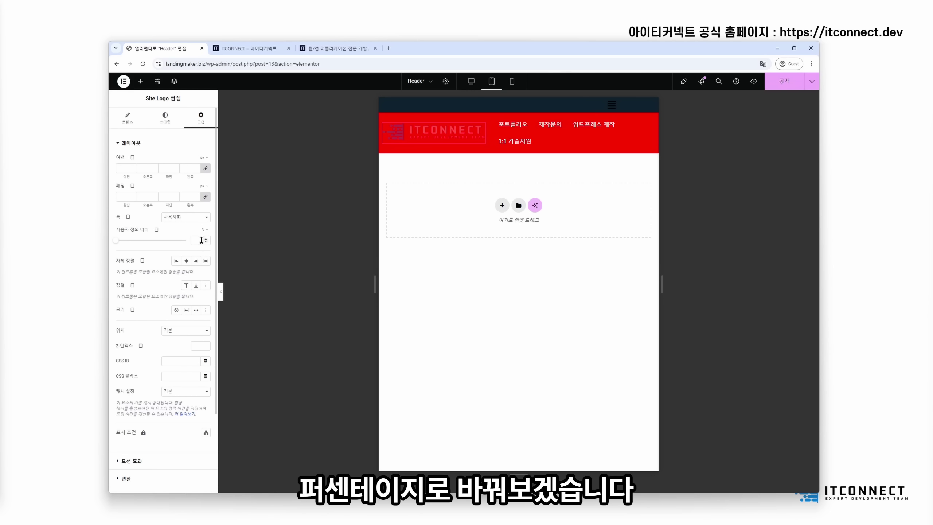
left_click(201, 241)
type("30")
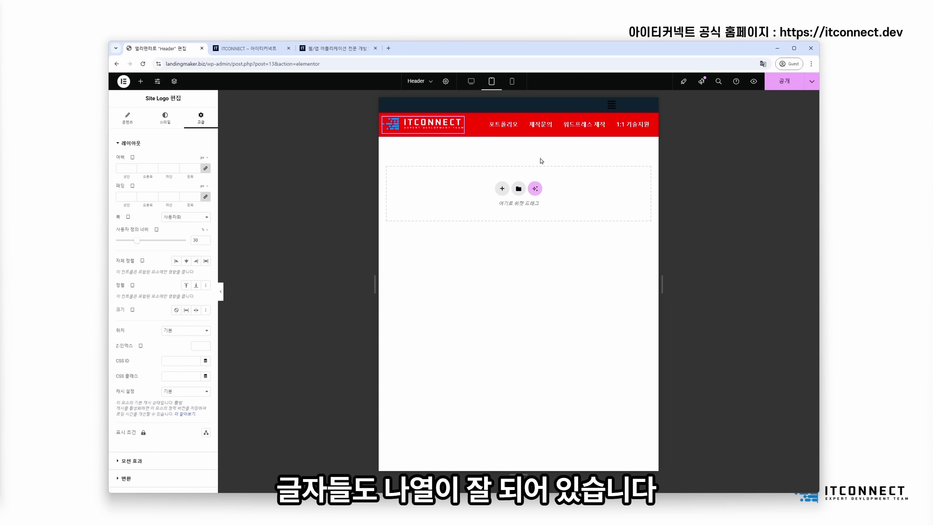
Step: Set the upper sub menu's responsive breakpoint to Mobile (768px) and open its advanced layout settings
left_click(611, 105)
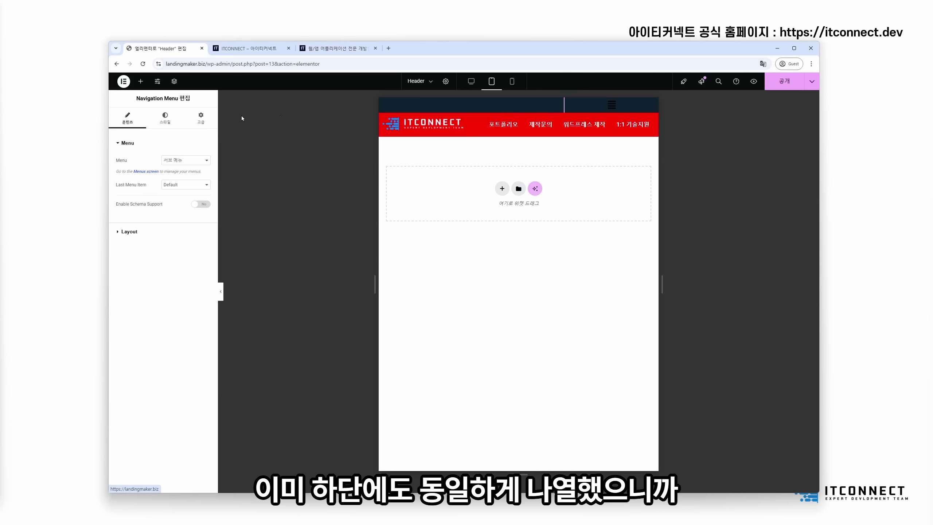
left_click(141, 231)
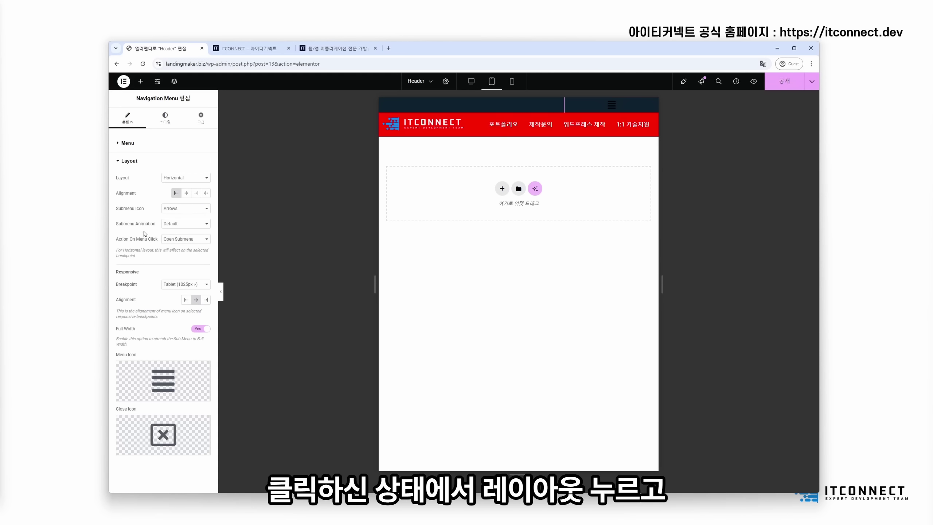
left_click(184, 284)
left_click(186, 294)
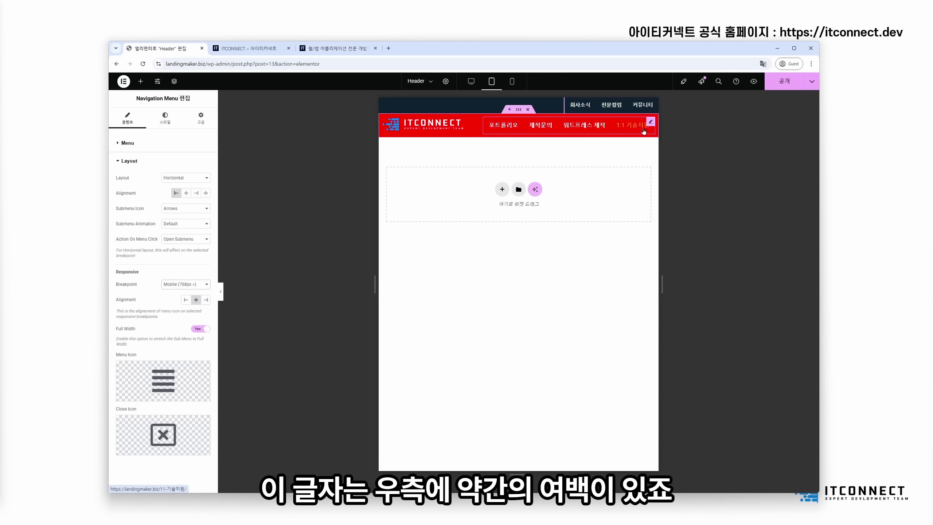
left_click(200, 118)
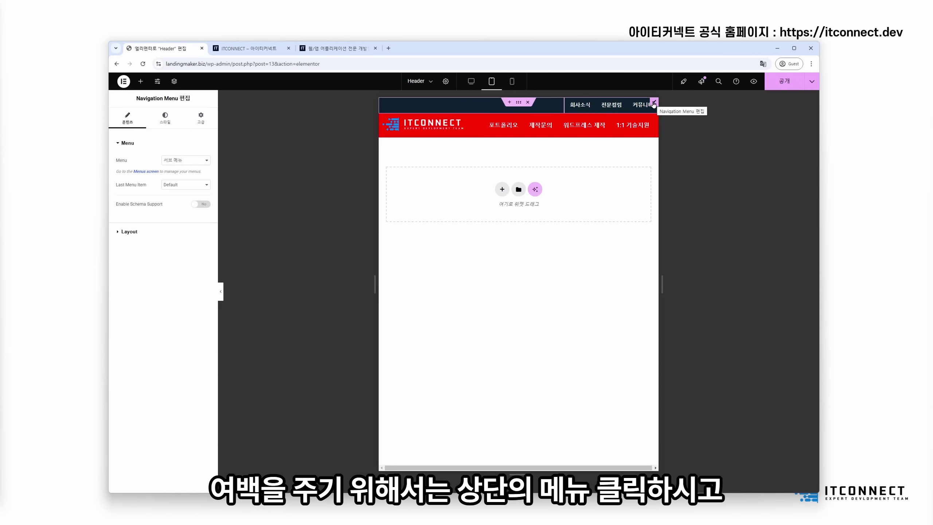
left_click(203, 124)
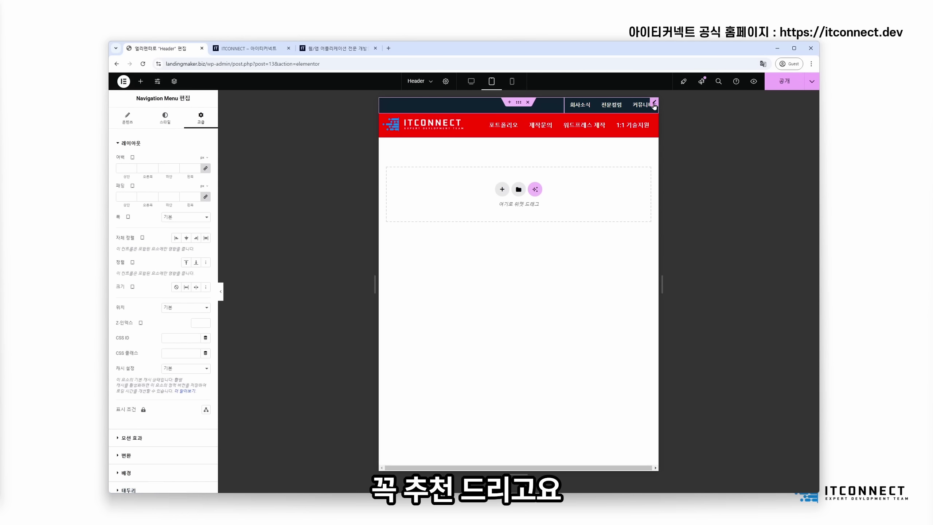
Step: Try a linked padding of 5 px on all sides of the upper sub menu, and undo it
left_click(205, 199)
left_click(205, 198)
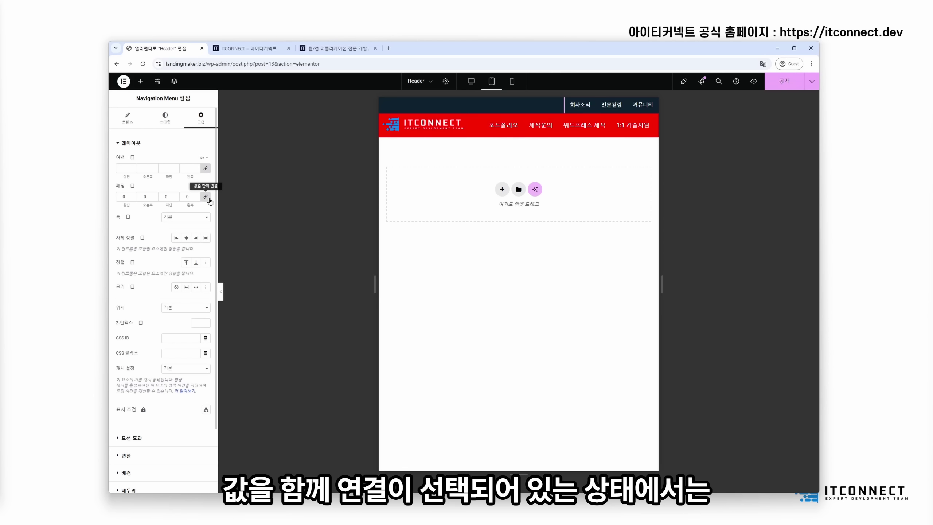
left_click_drag(174, 198, 156, 198)
type("5")
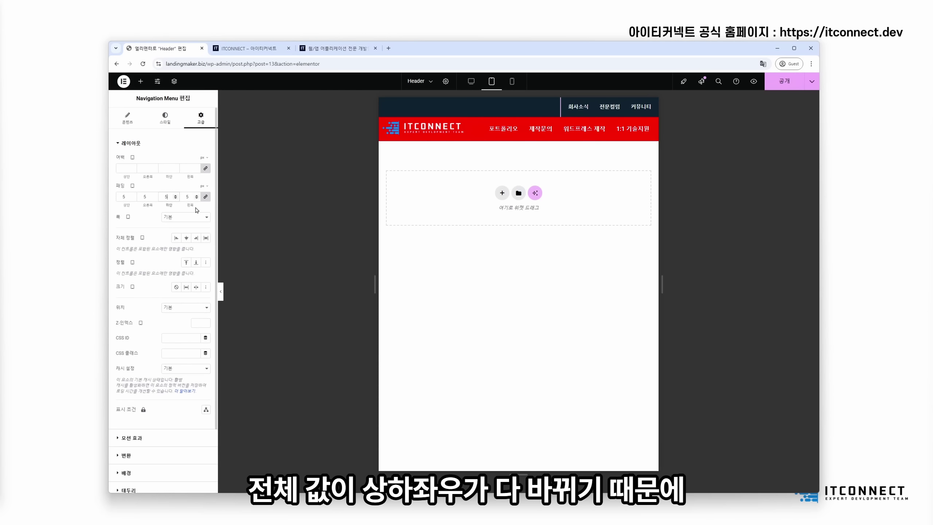
key("ctrl+z")
Step: Unlink the upper sub menu's padding values, set its right padding to 10 px and save the header
left_click(205, 197)
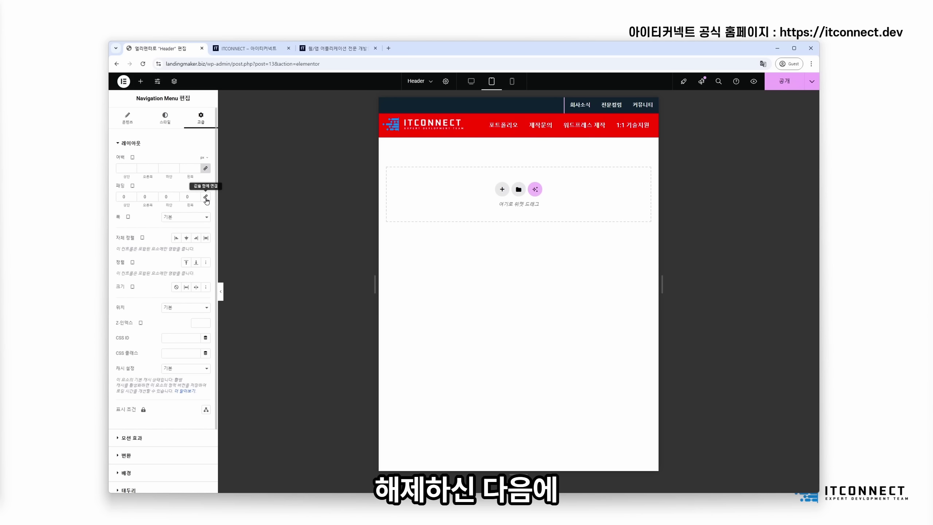
left_click(151, 198)
type("9")
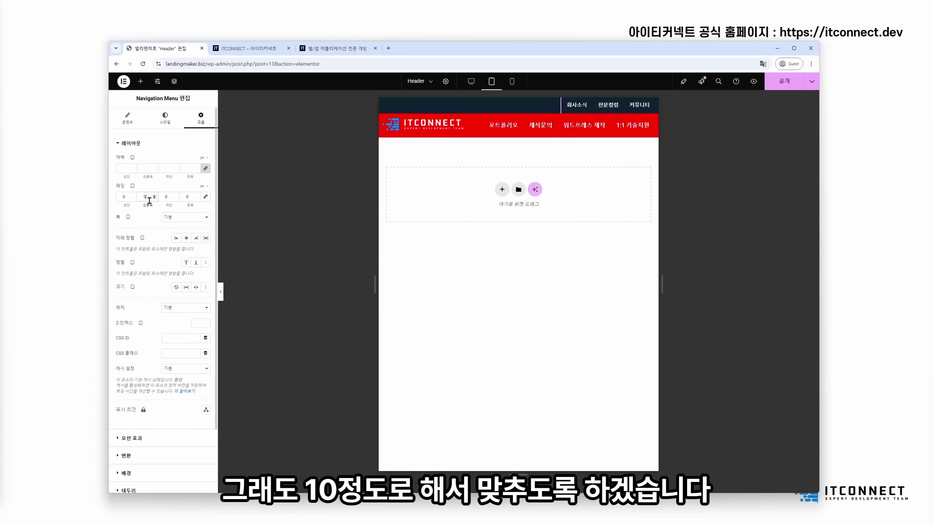
type("10")
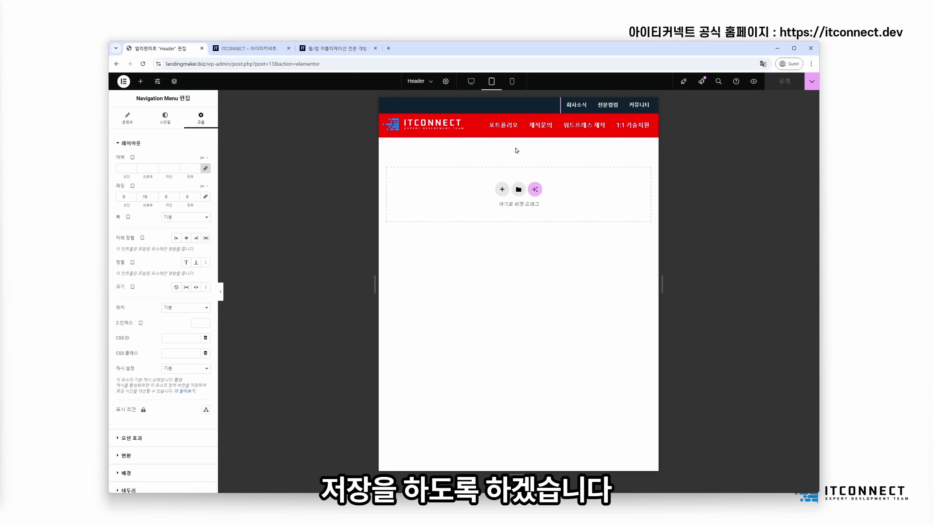
key("ctrl+s")
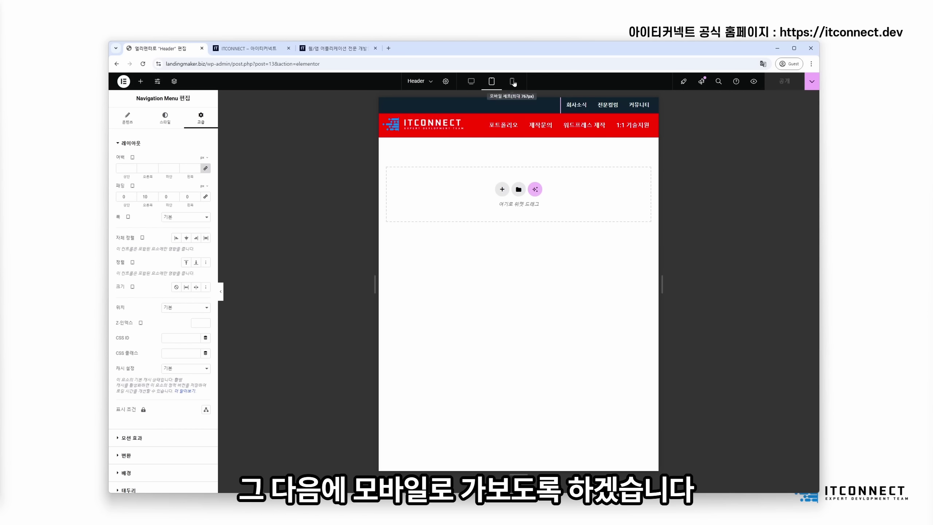
Step: Switch to the mobile layout and give the main navigation menu below the logo a custom width of 50%
left_click(512, 81)
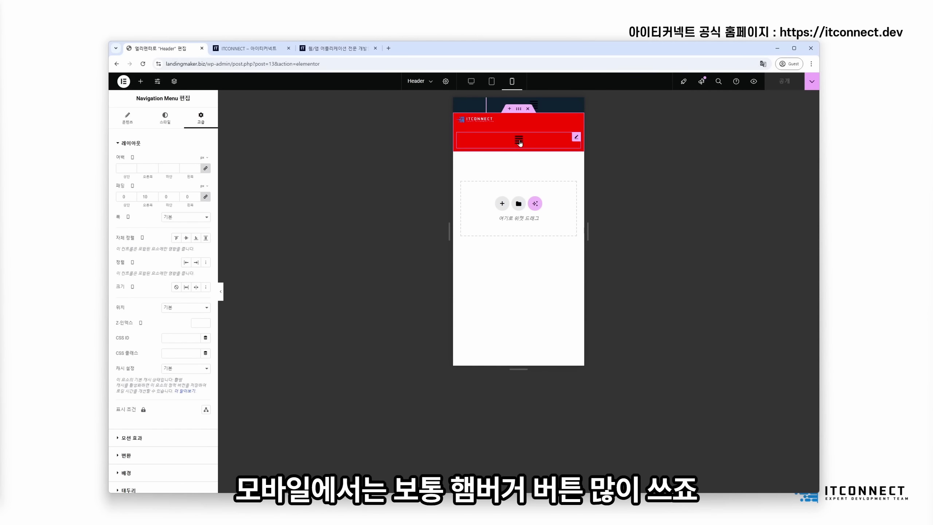
left_click(477, 123)
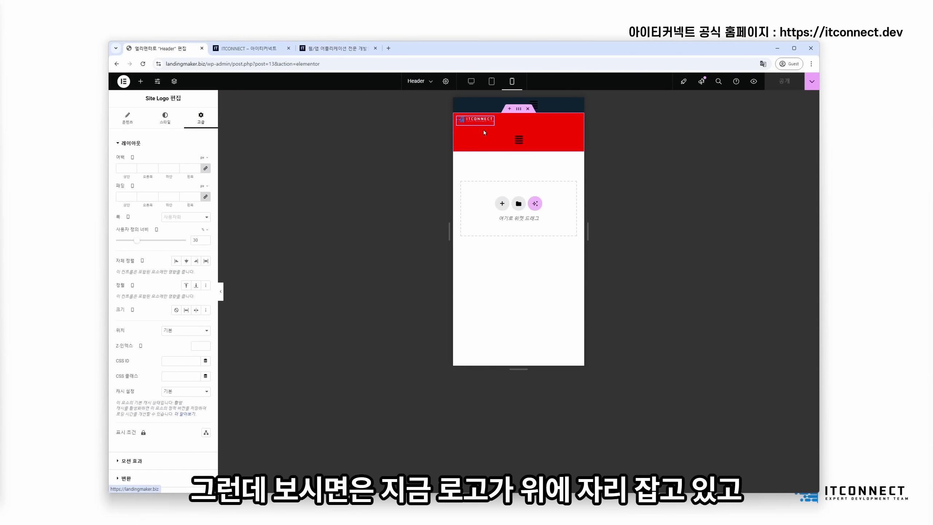
left_click(523, 141)
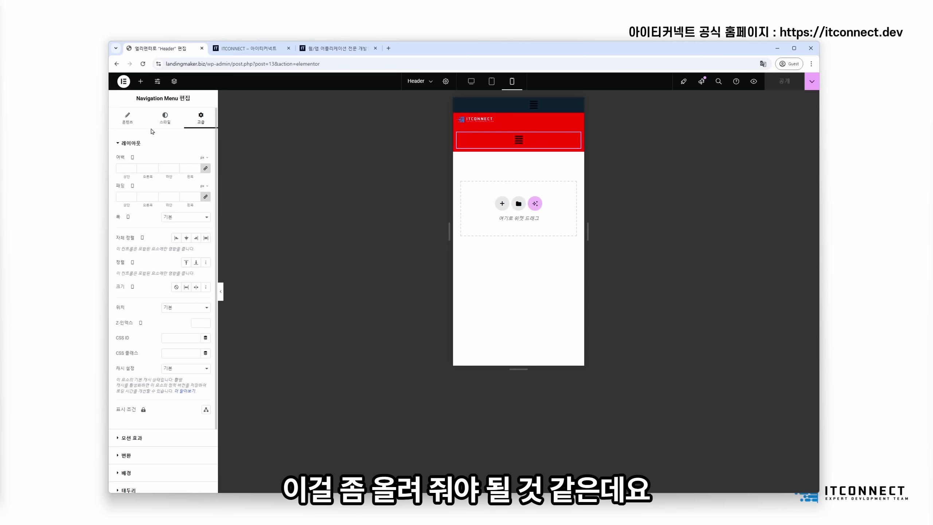
left_click(126, 123)
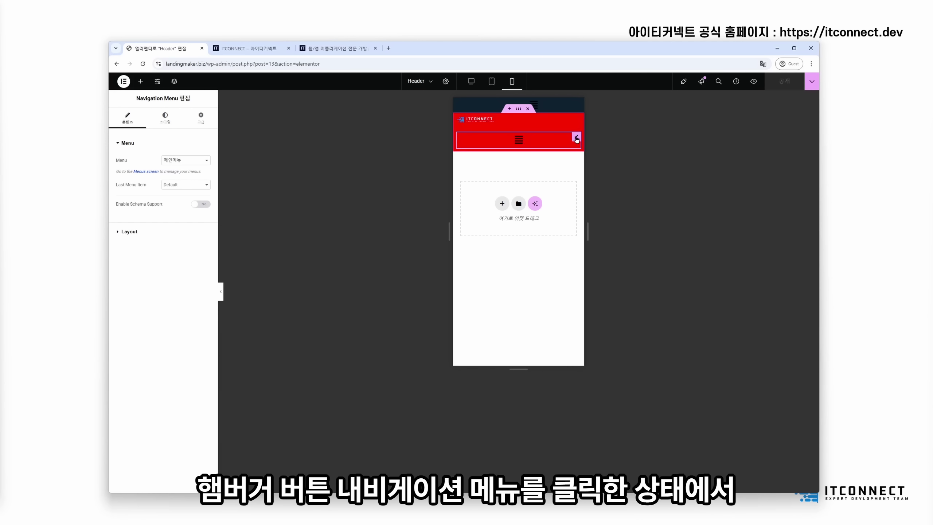
left_click(200, 121)
left_click(184, 217)
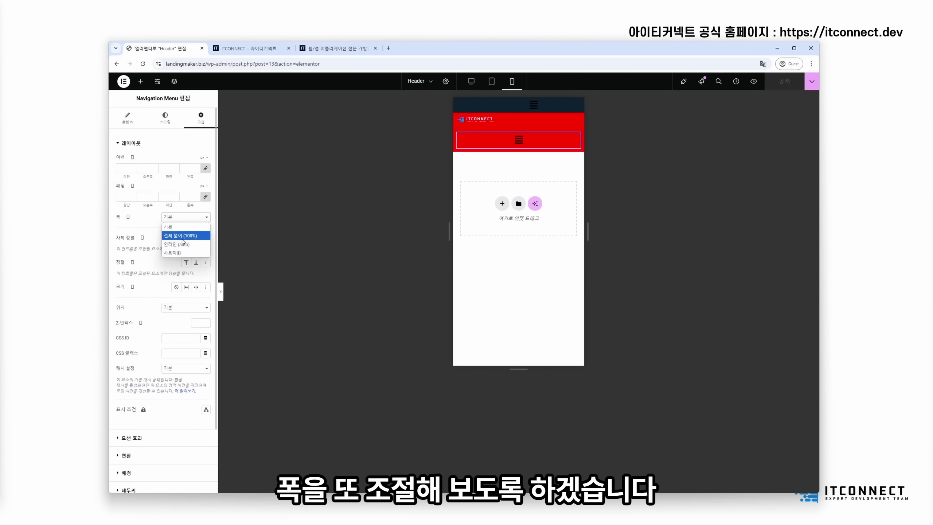
left_click(177, 253)
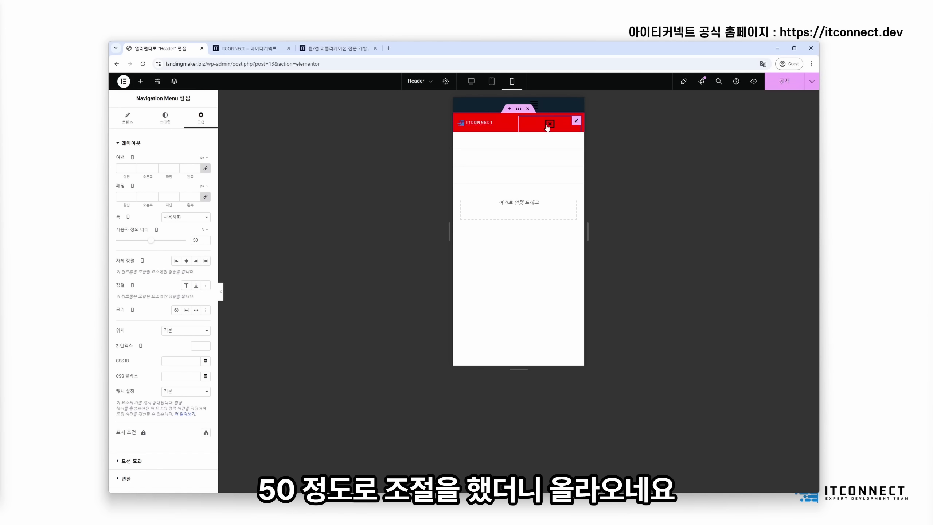
left_click(550, 124)
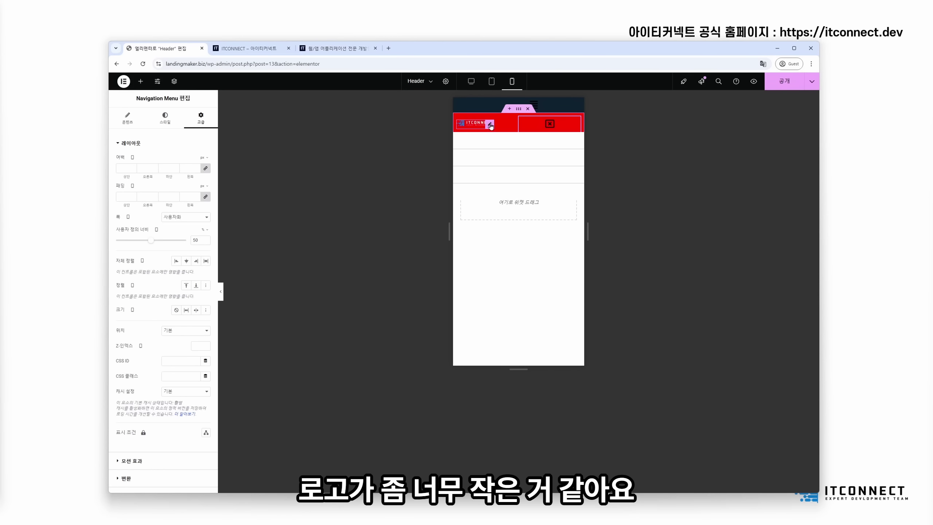
Step: Set the site logo's custom width to 50% for the mobile layout, trying 40% as an alternative before settling
left_click(491, 125)
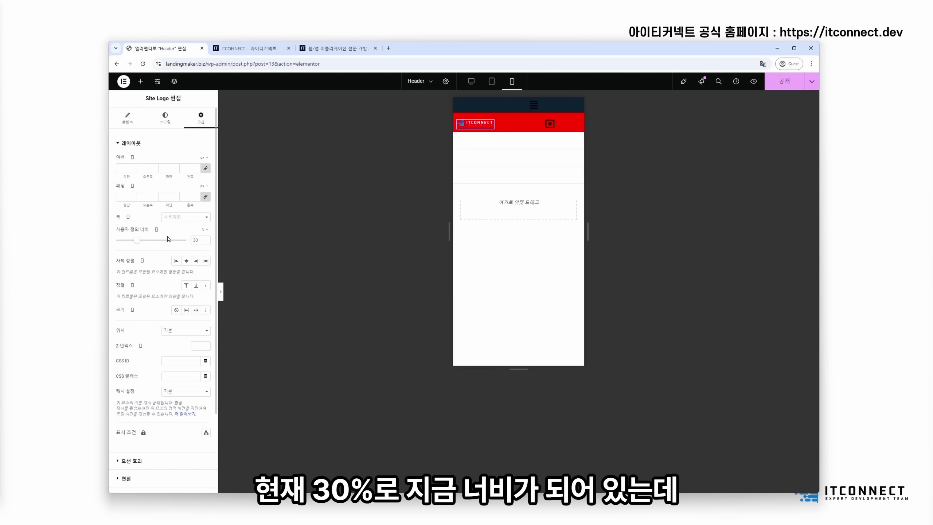
left_click(205, 239)
key("BackSpace")
type("50")
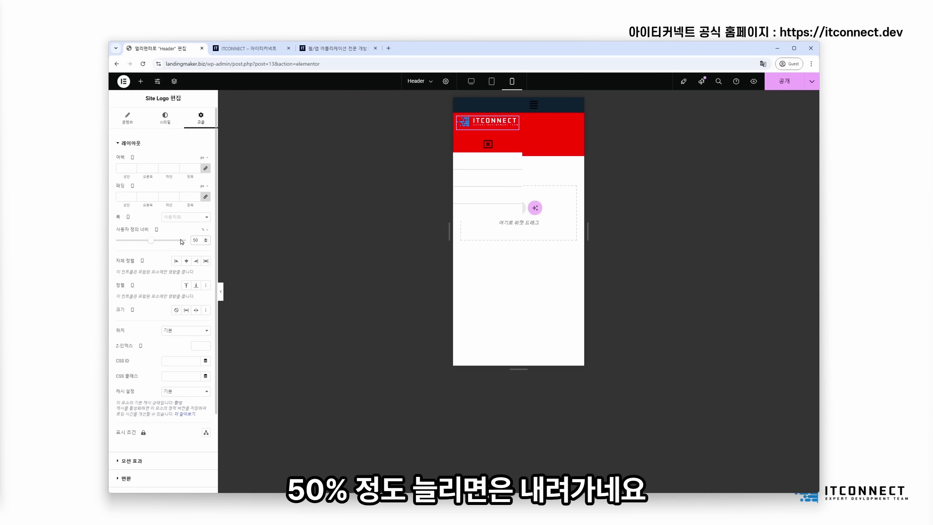
double_click(194, 241)
type("40")
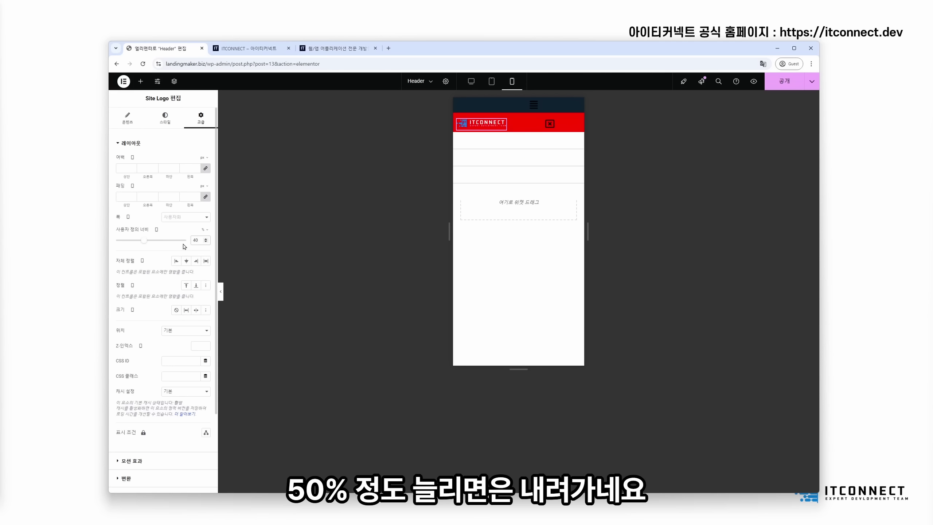
key("BackSpace")
key("BackSpace")
type("50")
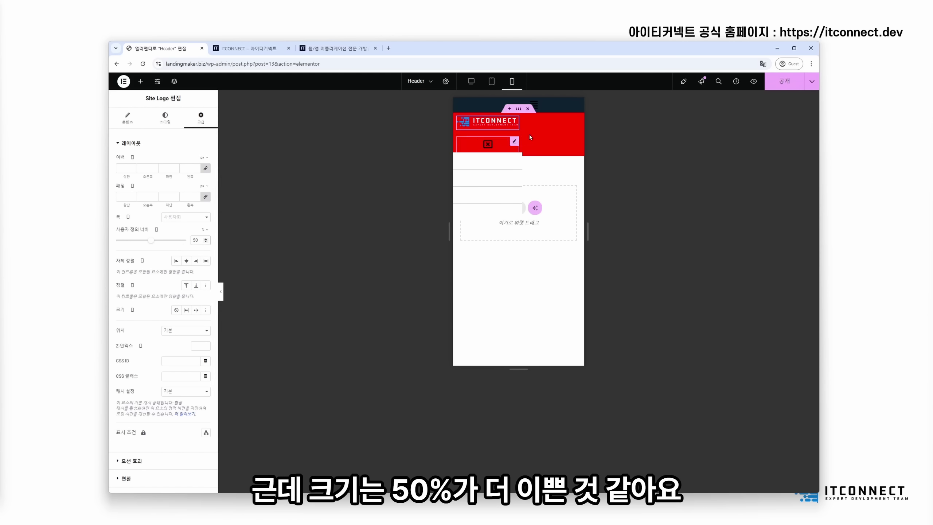
Step: Reduce the main menu's custom width to 40% for mobile and collapse its expanded dropdown
left_click(513, 144)
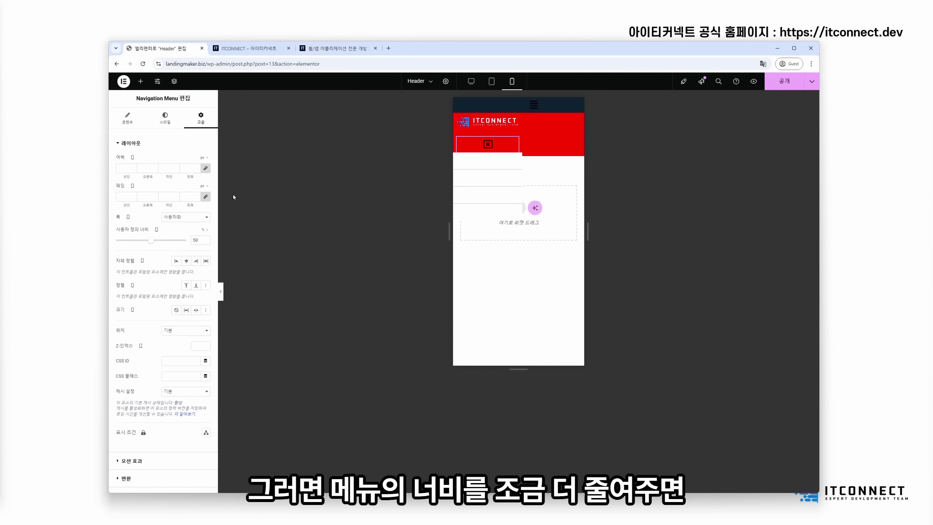
double_click(200, 241)
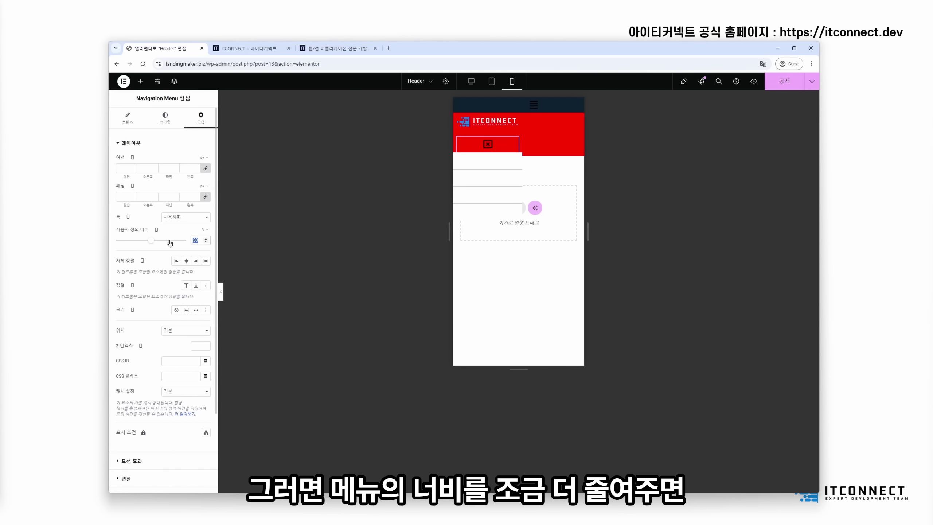
type("40")
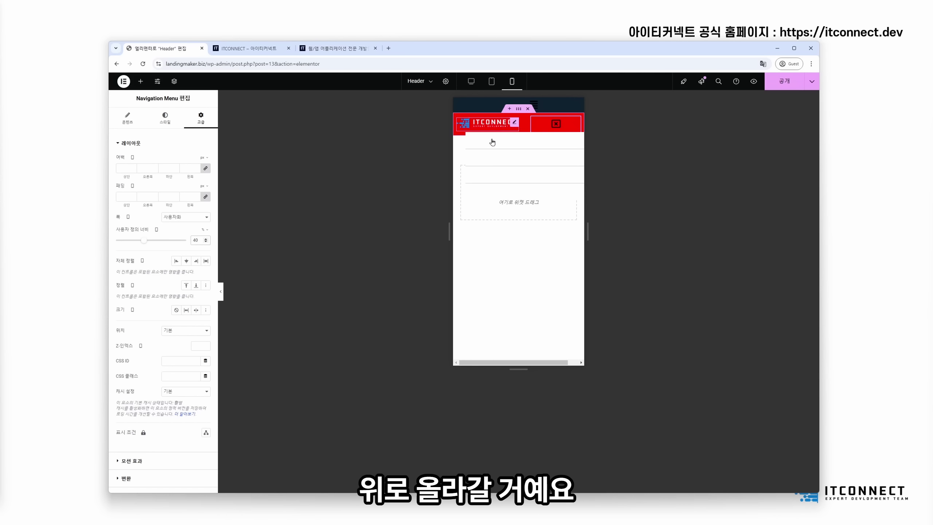
left_click(556, 126)
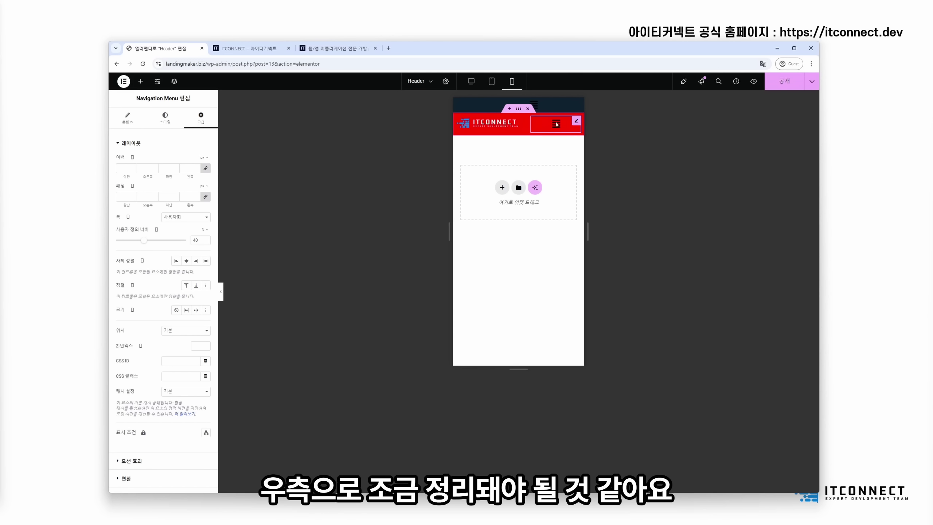
Step: Set the responsive alignment of the main menu's hamburger icon to right
left_click(135, 122)
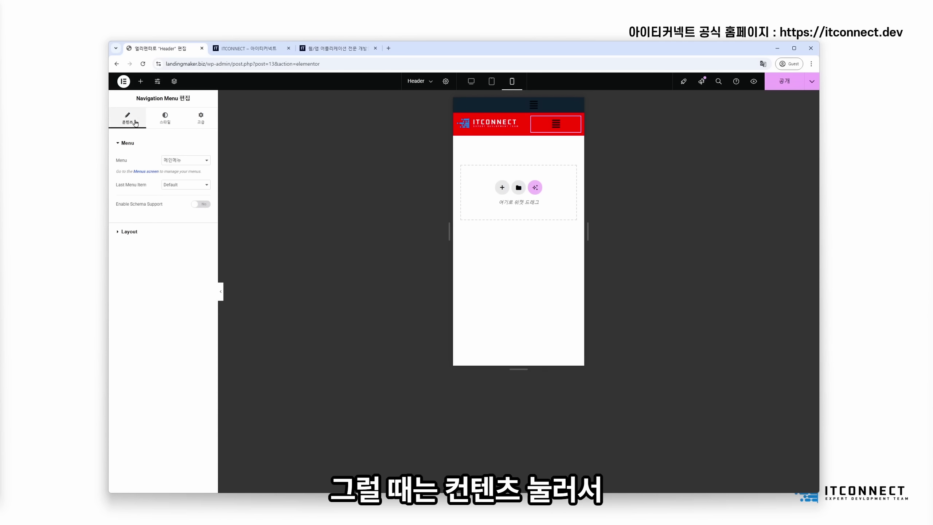
left_click(137, 232)
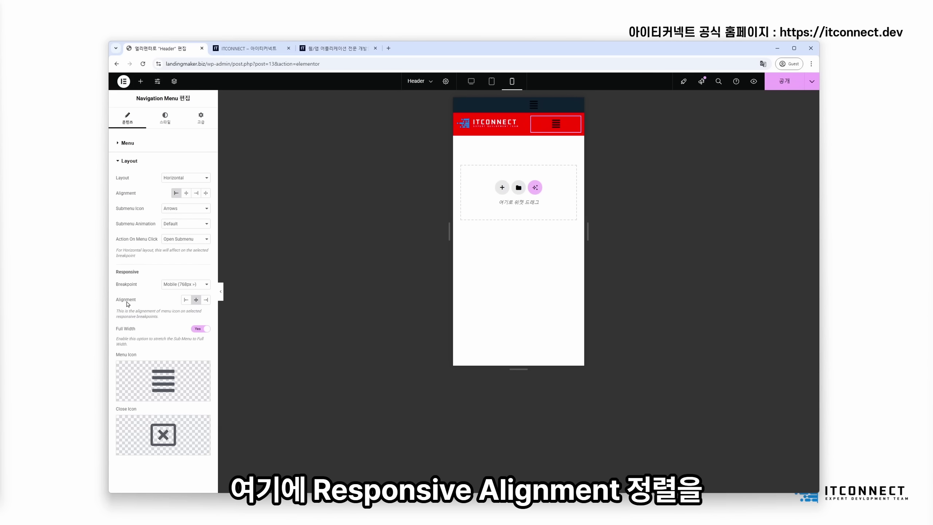
left_click(205, 300)
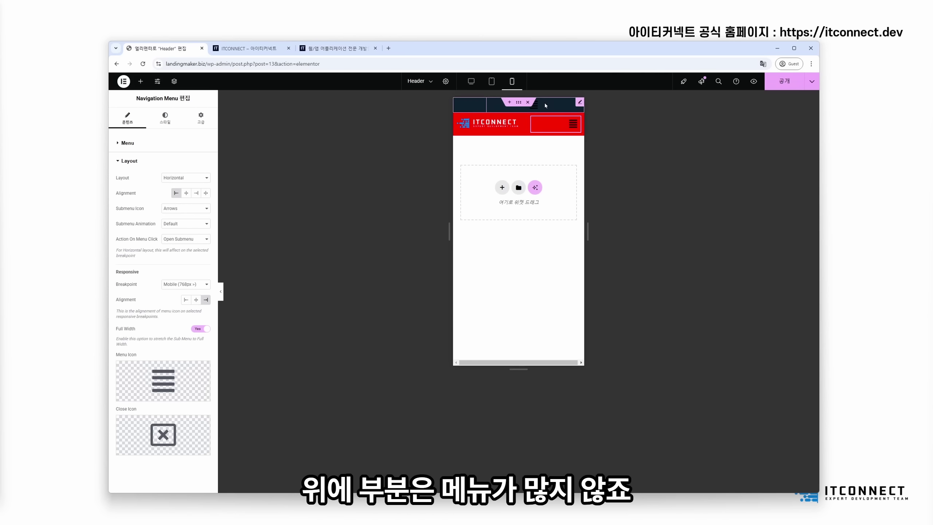
Step: Set the upper sub menu's responsive breakpoint to None
left_click(577, 103)
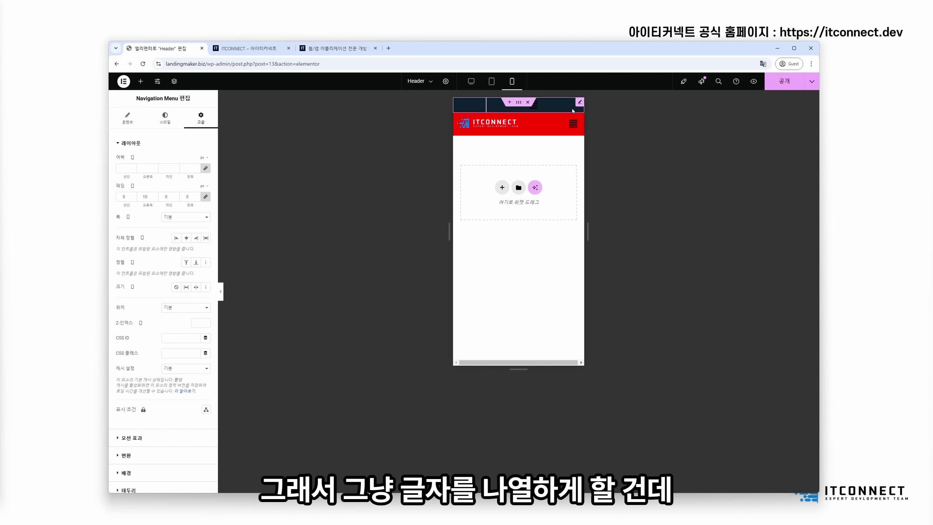
left_click(561, 106)
left_click(578, 105)
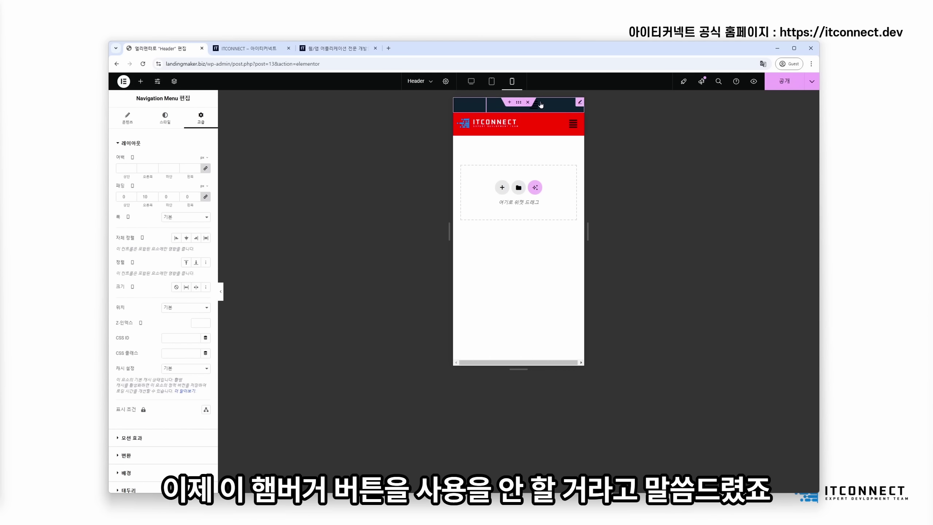
left_click(127, 117)
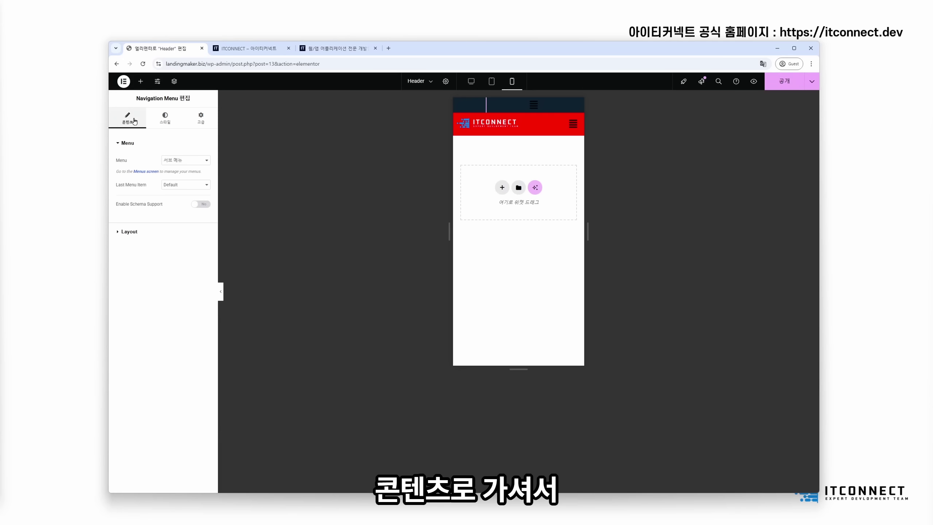
left_click(128, 231)
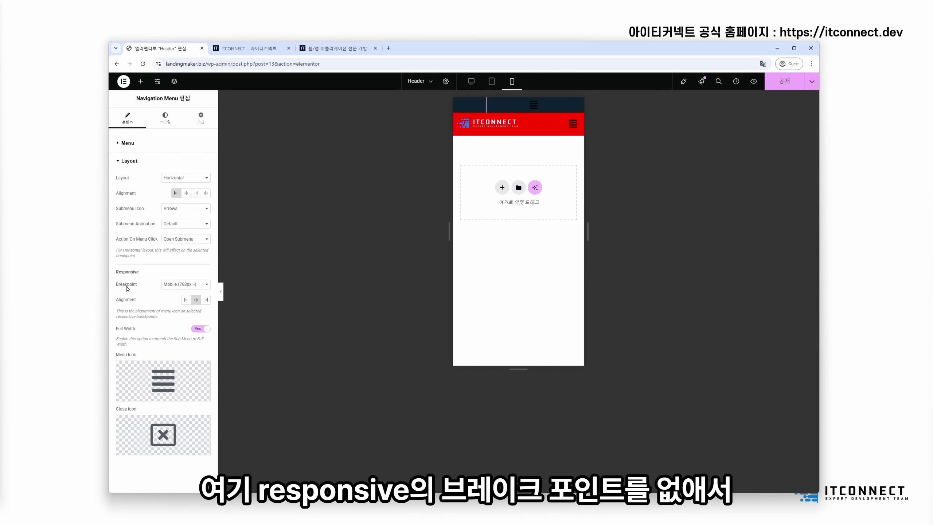
left_click(164, 289)
left_click(175, 313)
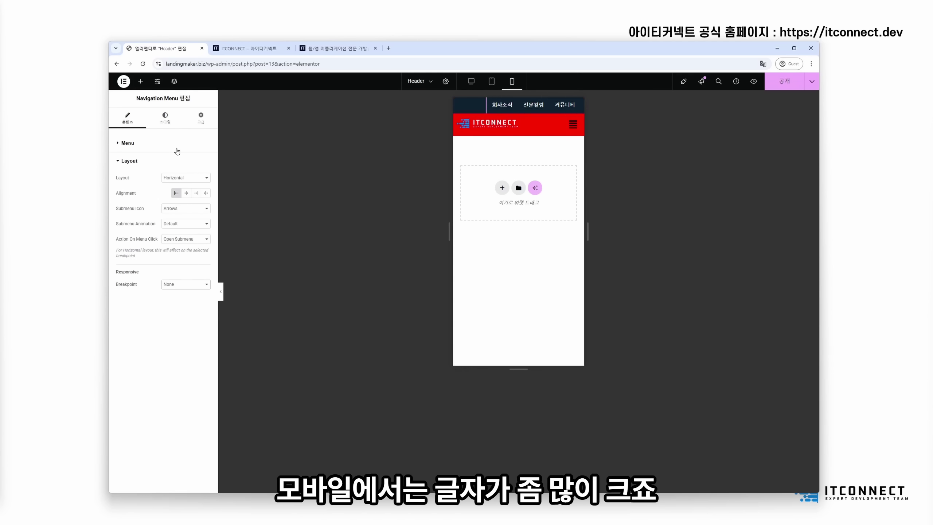
Step: Set the upper sub menu's typography size to 12 px for the mobile layout
left_click(173, 124)
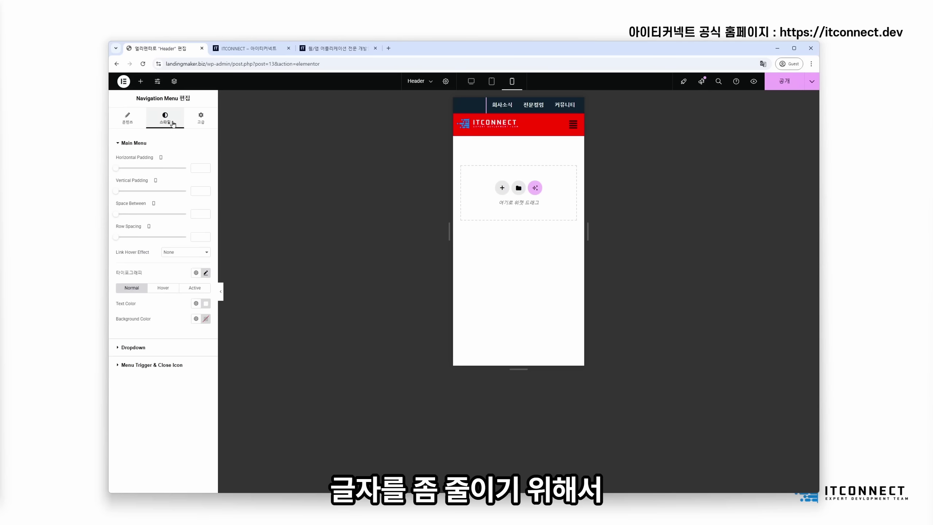
left_click(205, 273)
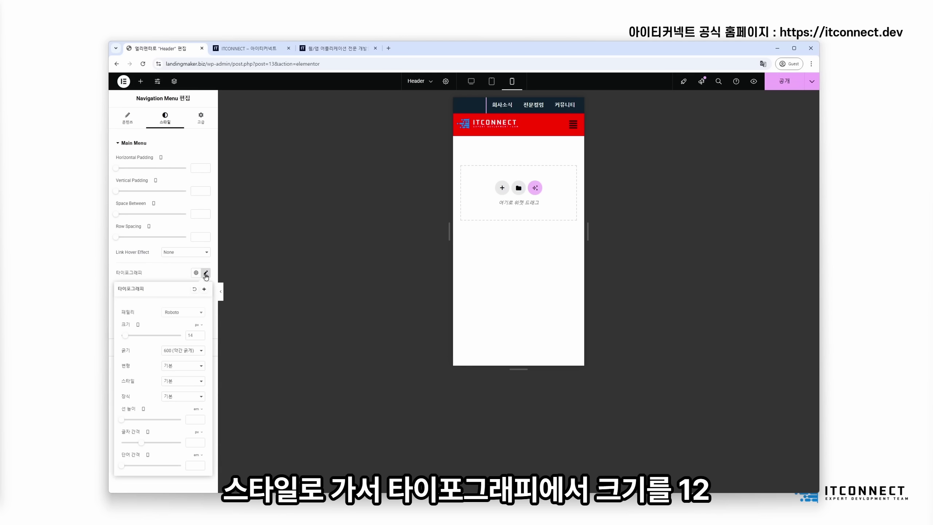
left_click(201, 337)
double_click(195, 336)
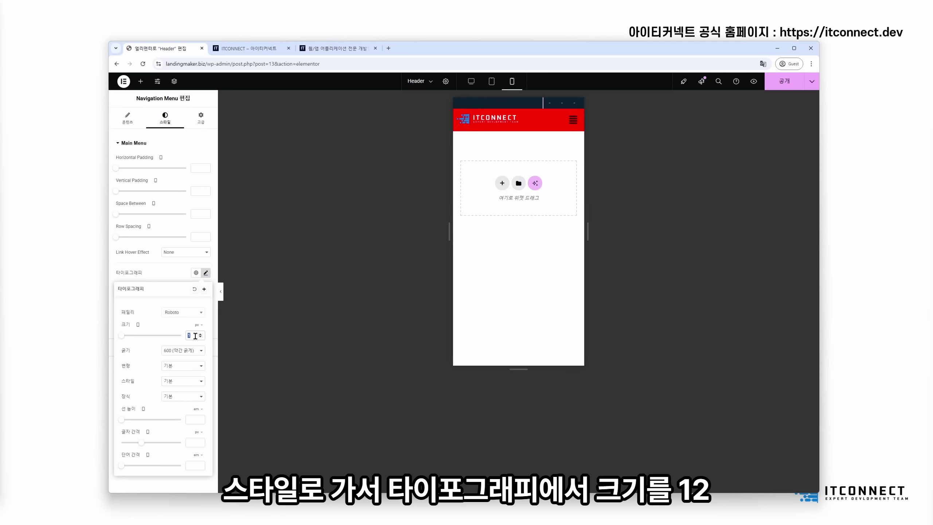
type("12")
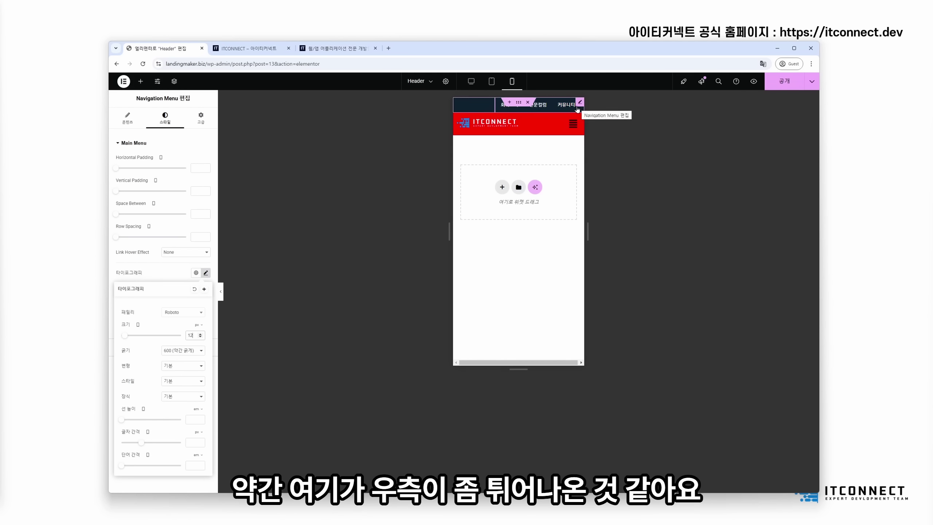
Step: Set the upper sub menu's right padding to 3 px for mobile and collapse its layout settings
left_click(201, 123)
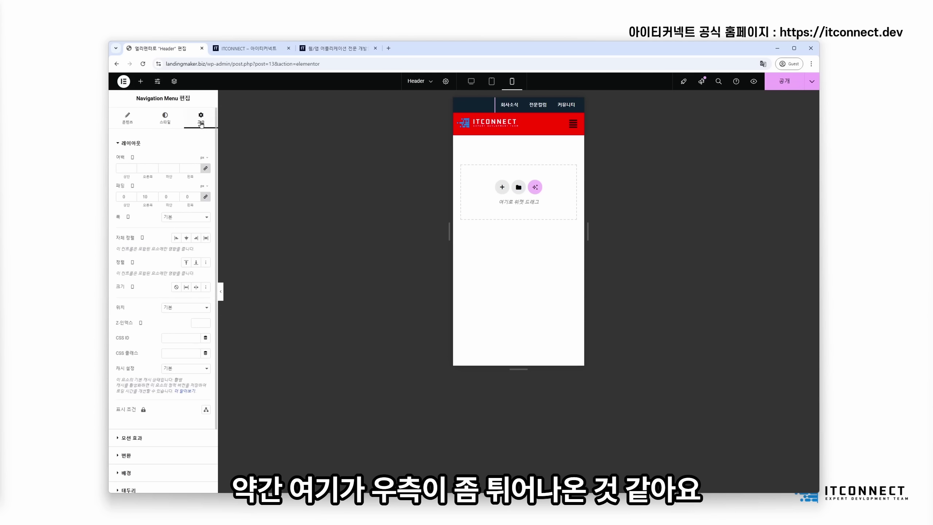
left_click(146, 201)
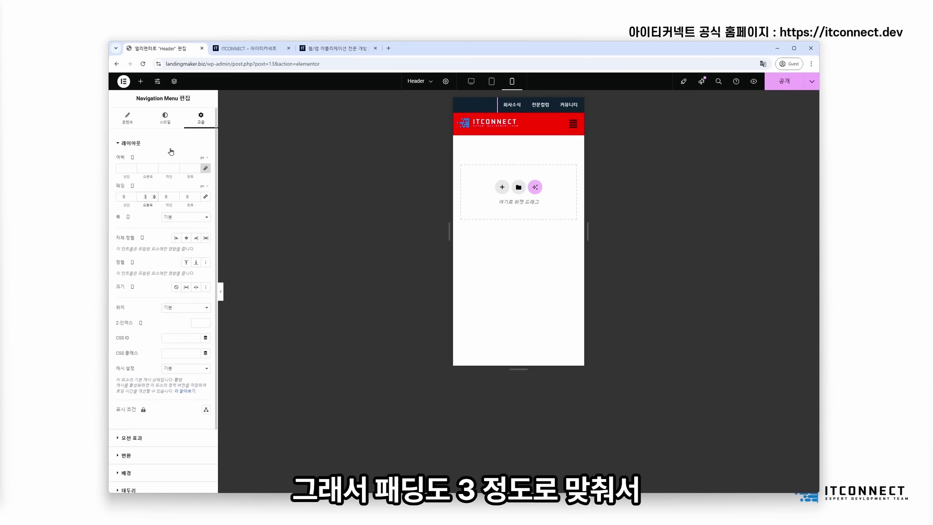
left_click(171, 148)
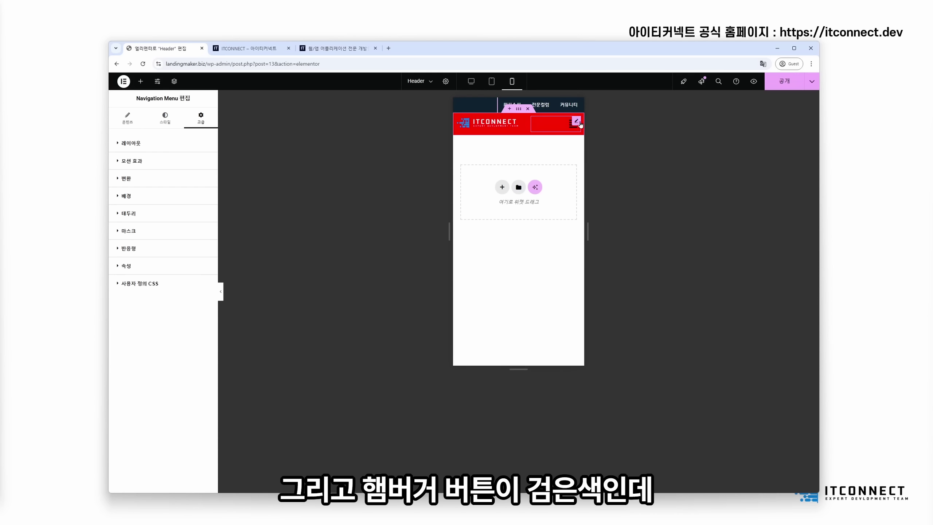
Step: Set the main menu's trigger and close icon colour to #FFFFFF, and return to the menu's content settings
left_click(572, 127)
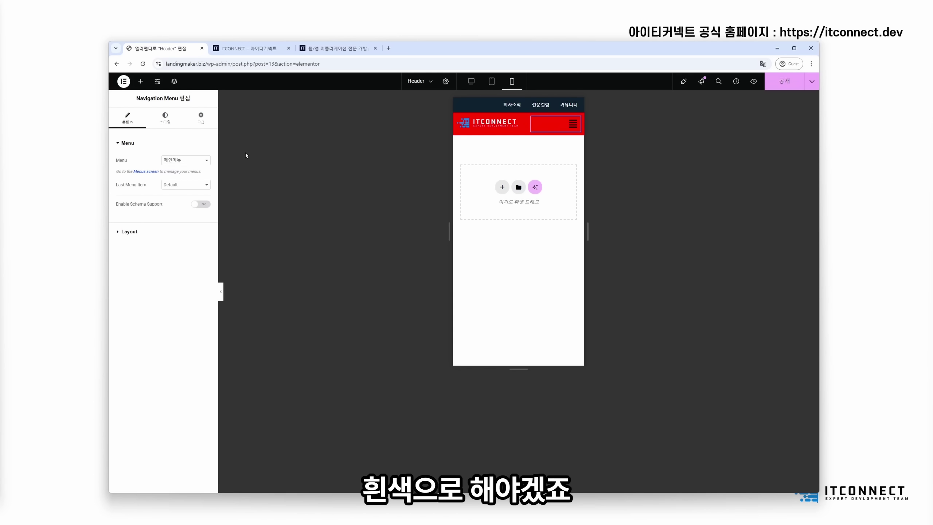
left_click(155, 123)
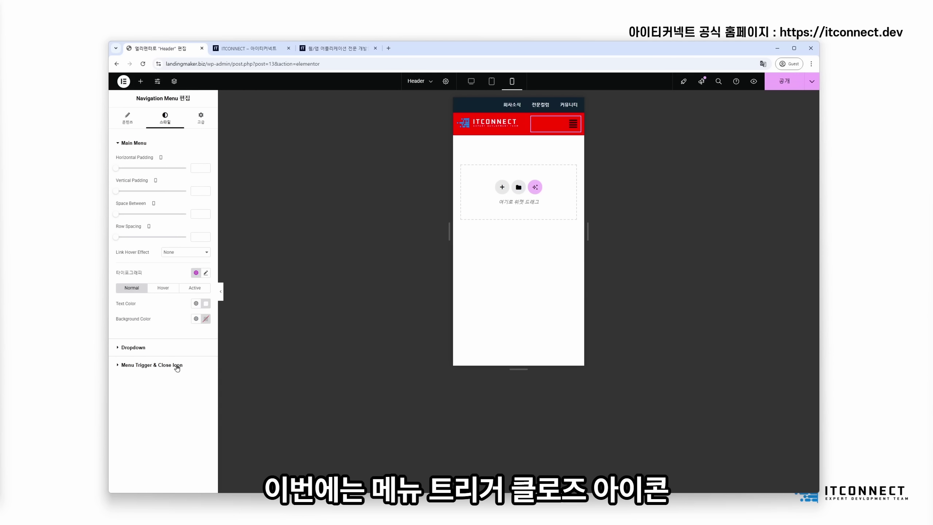
left_click(159, 368)
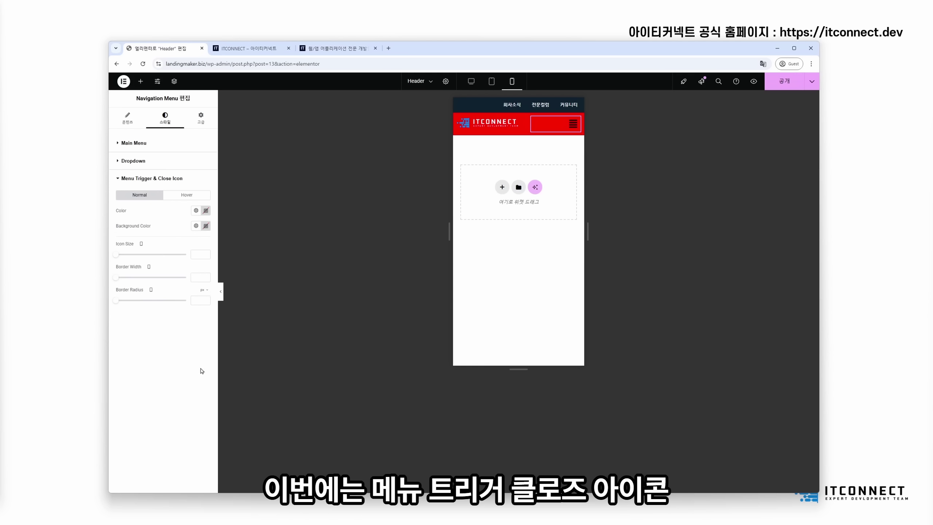
left_click(206, 210)
type("#FFFFFF")
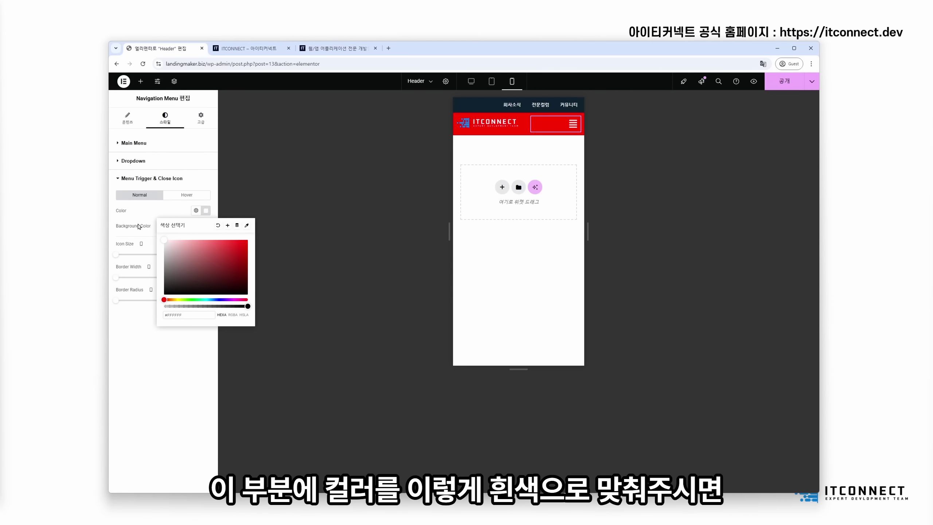
left_click(129, 124)
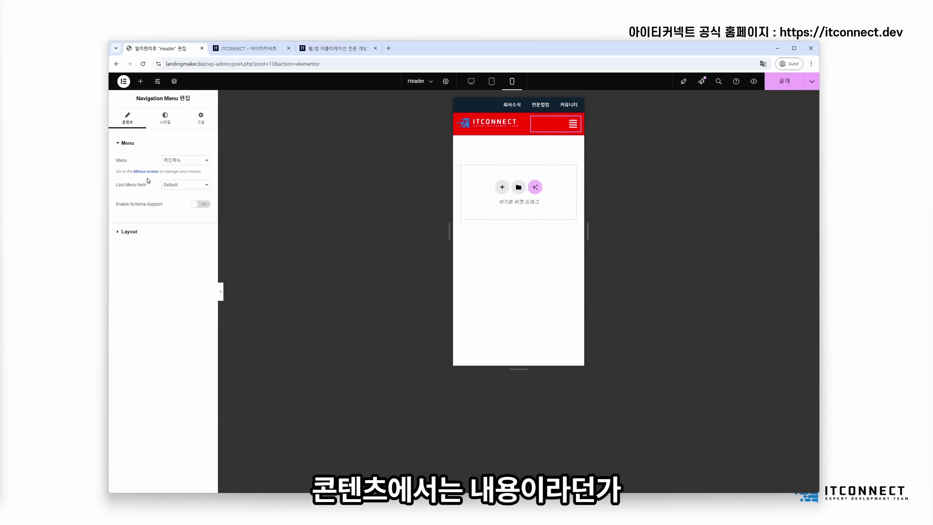
Step: Review the main menu's style options and its advanced settings for layout, width, alignment, position and custom CSS
left_click(164, 124)
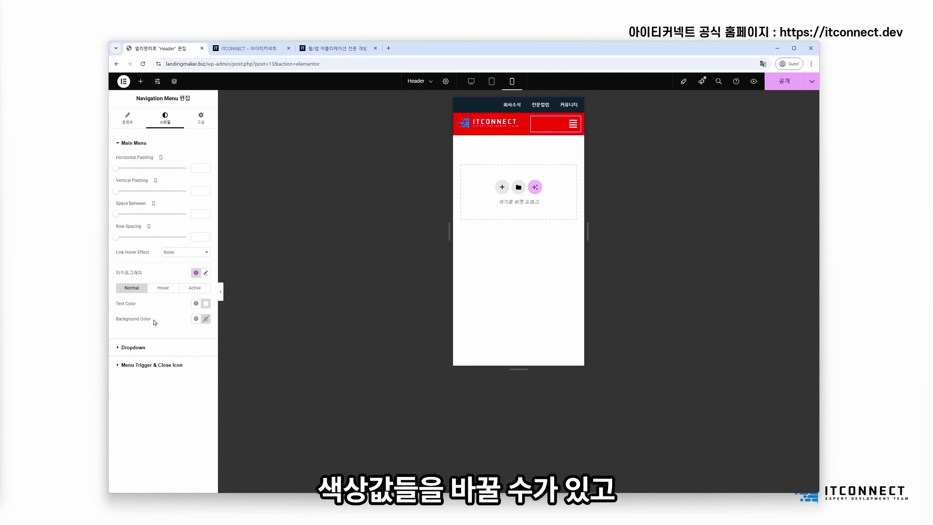
left_click(201, 122)
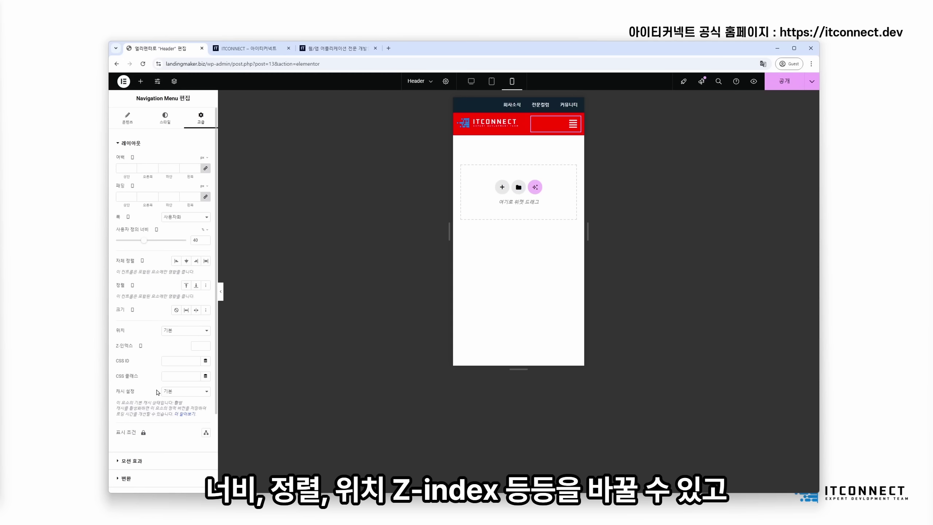
scroll(145, 466, "down", 3)
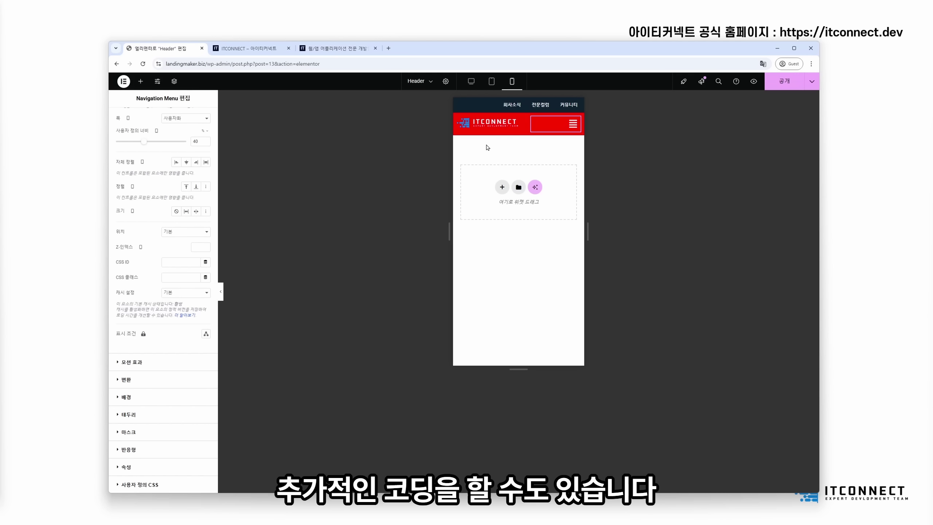
scroll(166, 246, "up", 3)
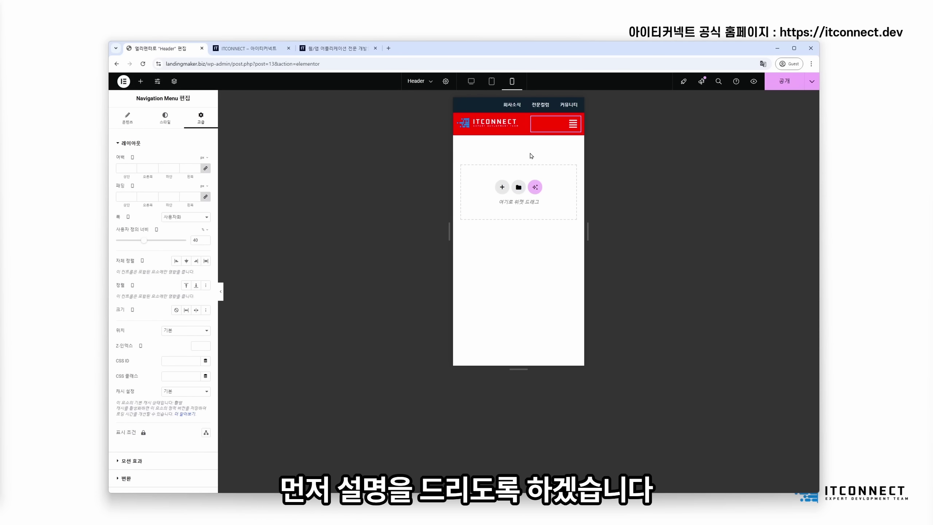
Step: Check the header in the desktop, tablet and mobile layouts, and return to the desktop layout
left_click(470, 81)
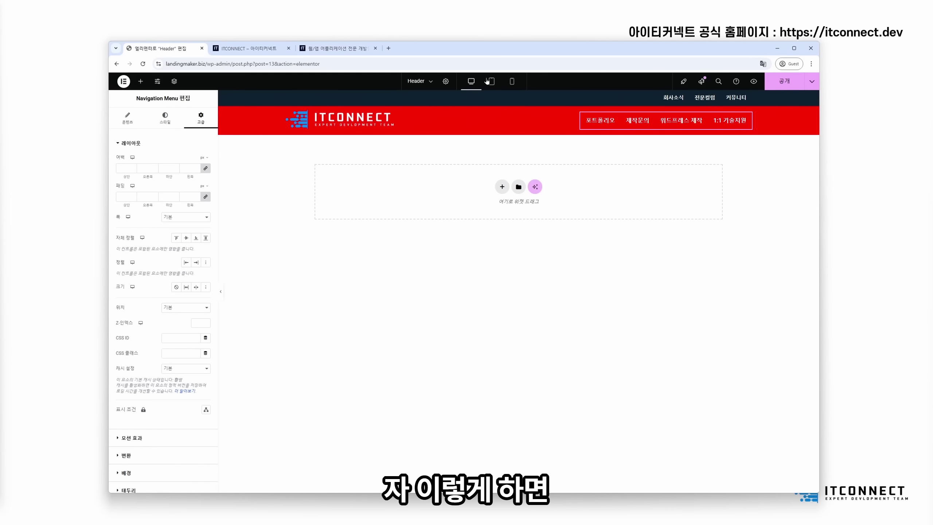
left_click(488, 81)
left_click(511, 81)
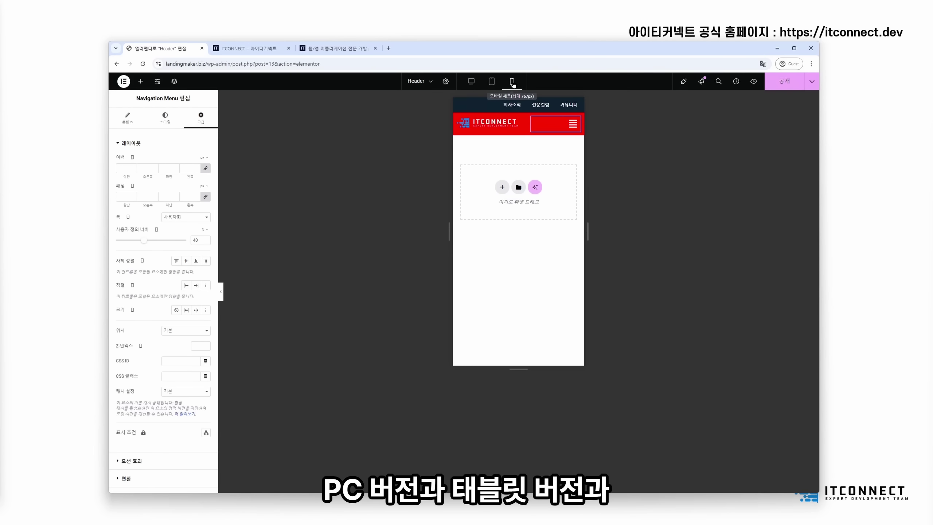
left_click(492, 81)
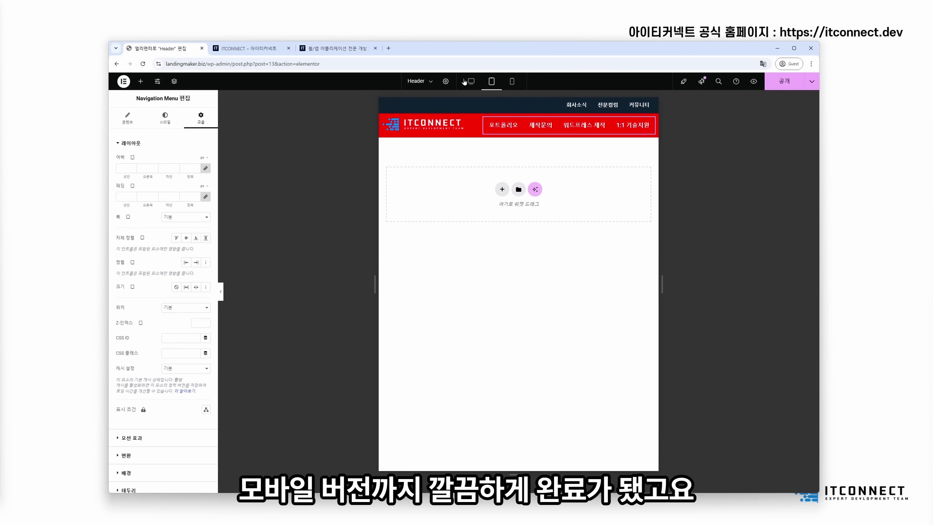
left_click(465, 82)
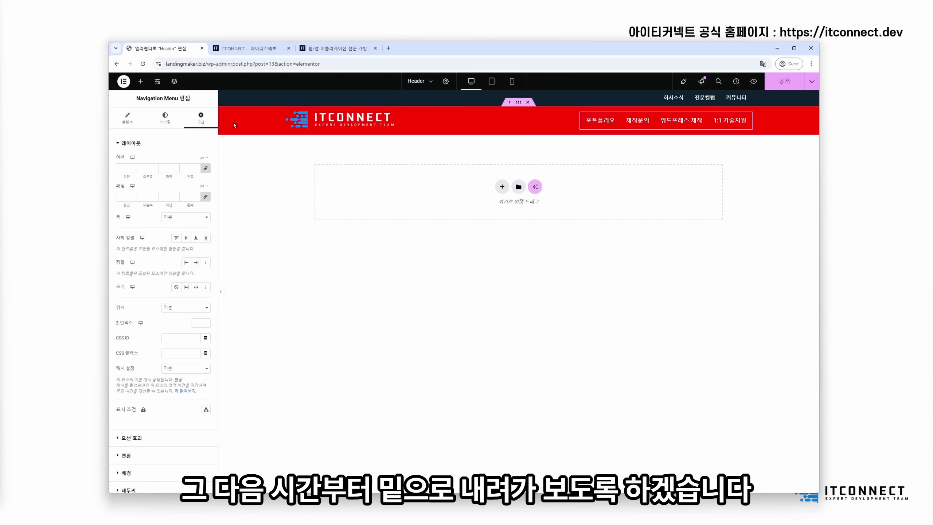